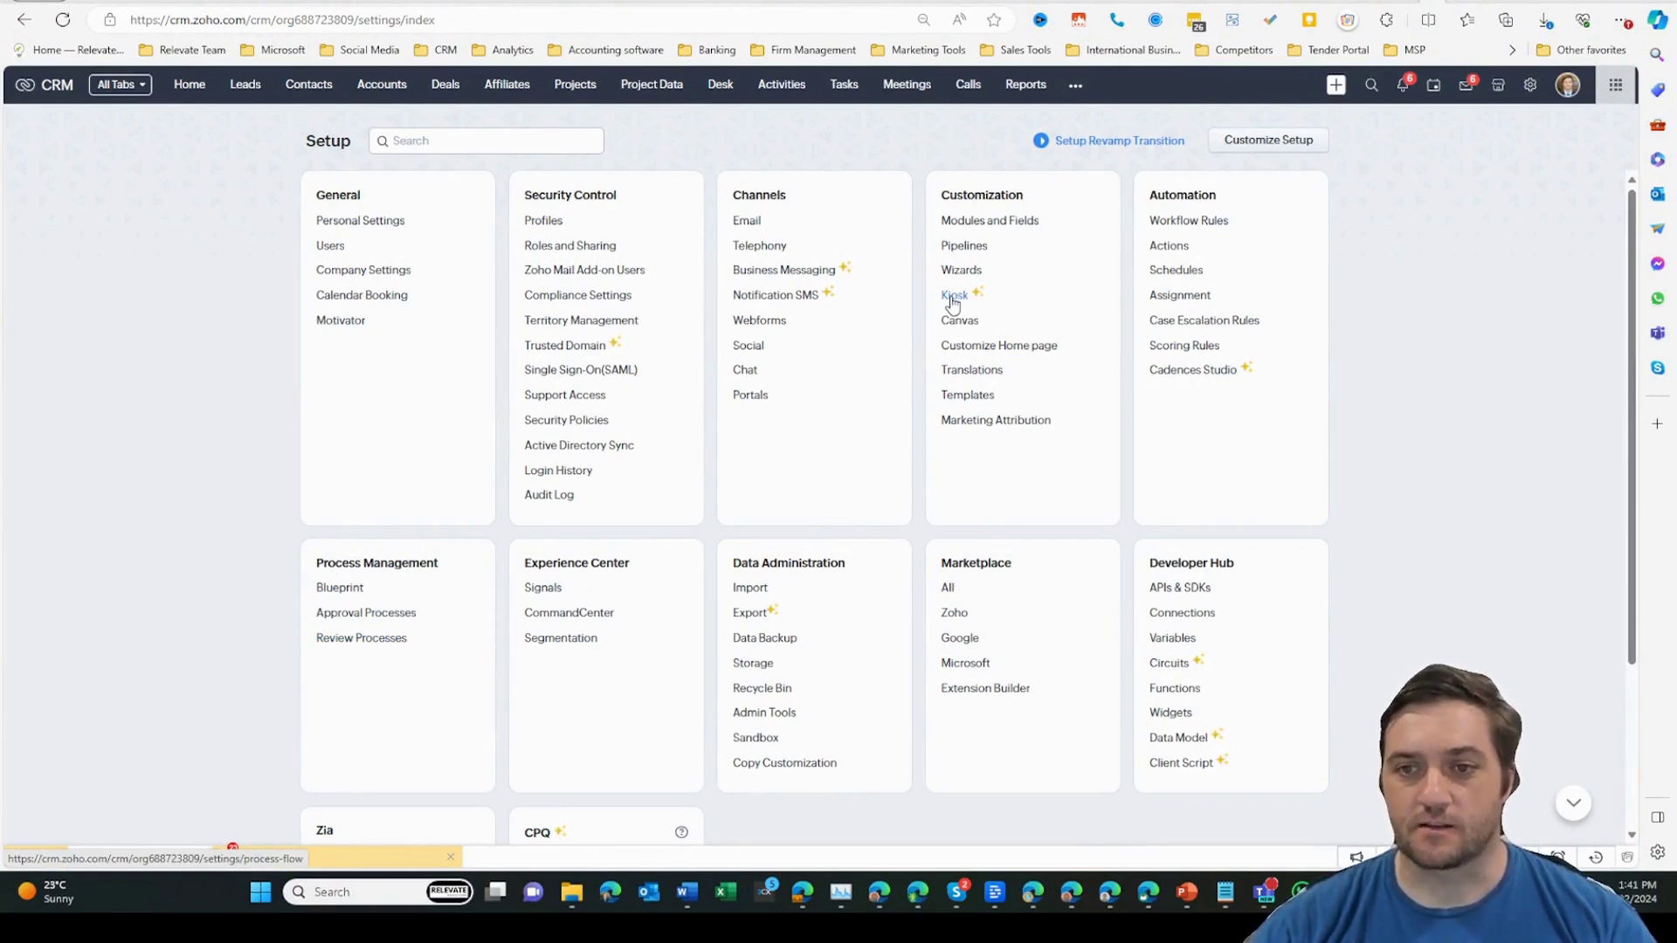
Step: Open the Closed Won Deal kiosk flow and review its post-screen step options before switching to Salesforce
left_click(953, 303)
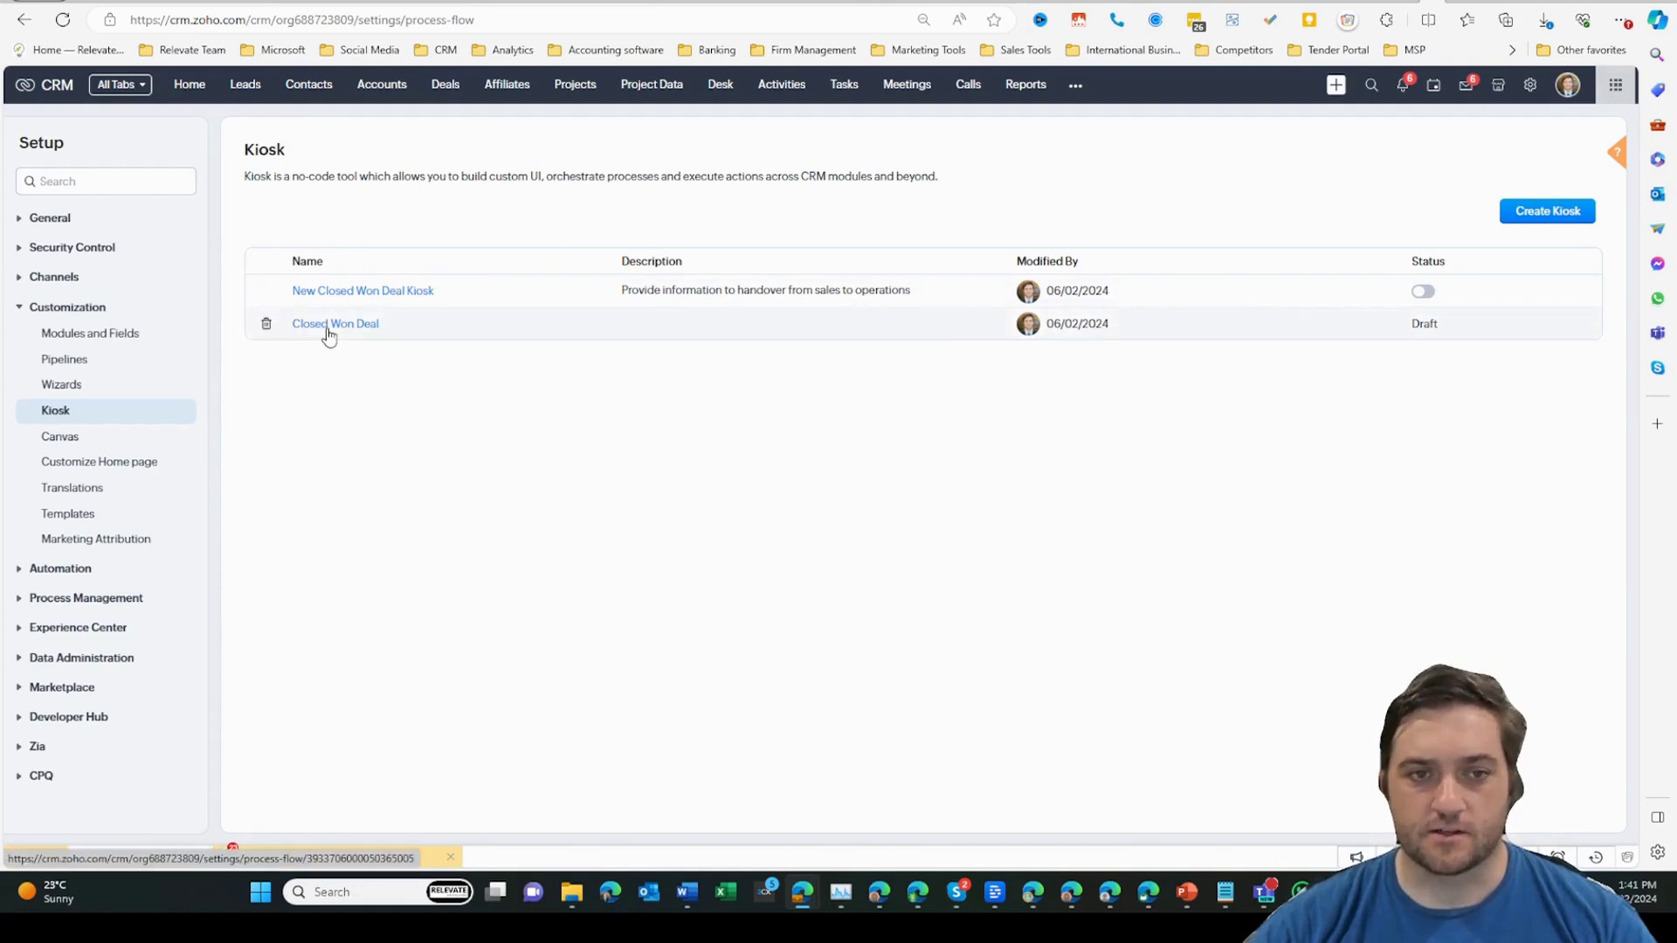
left_click(328, 330)
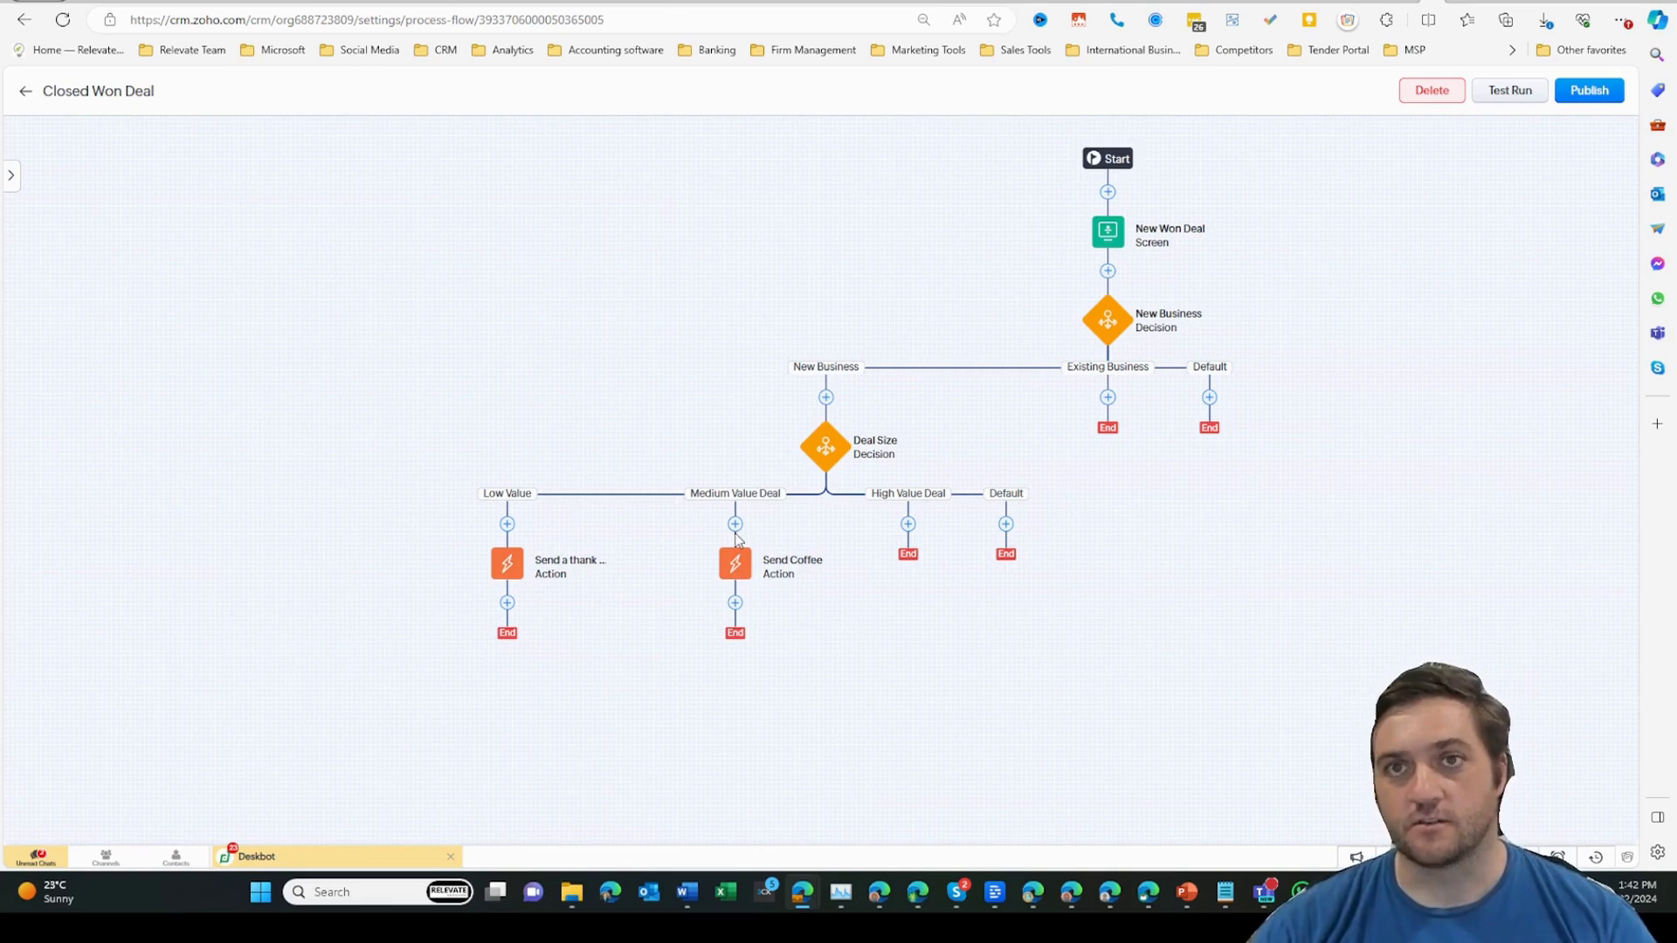
left_click(1107, 271)
mouse_move(1106, 348)
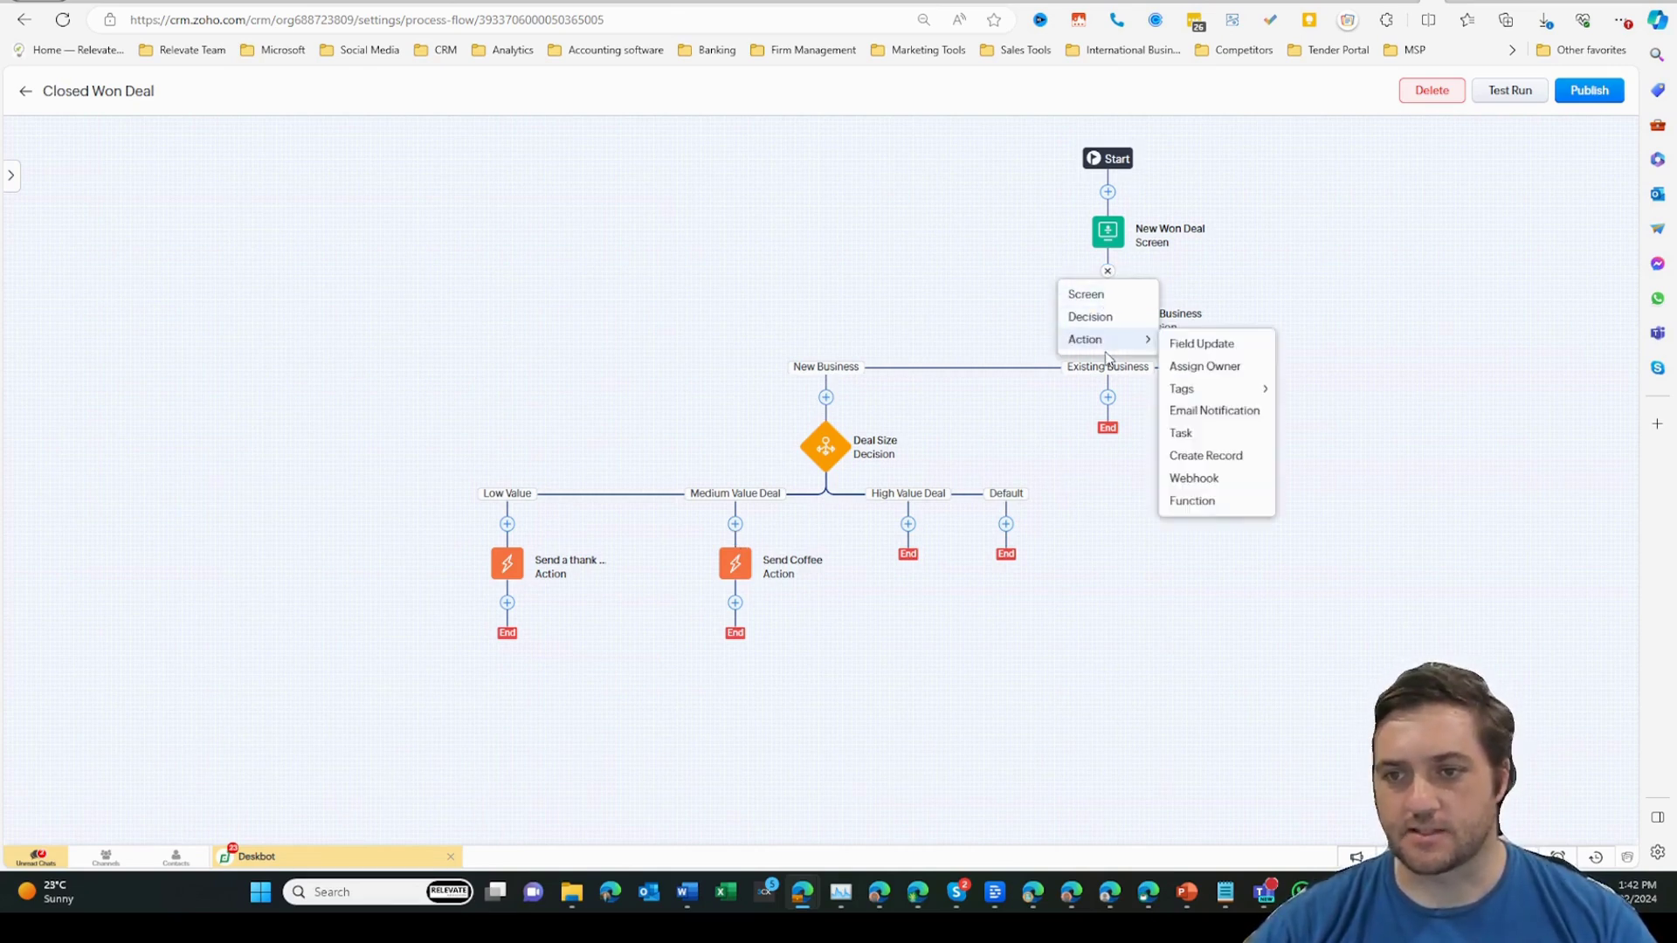
left_click(1092, 531)
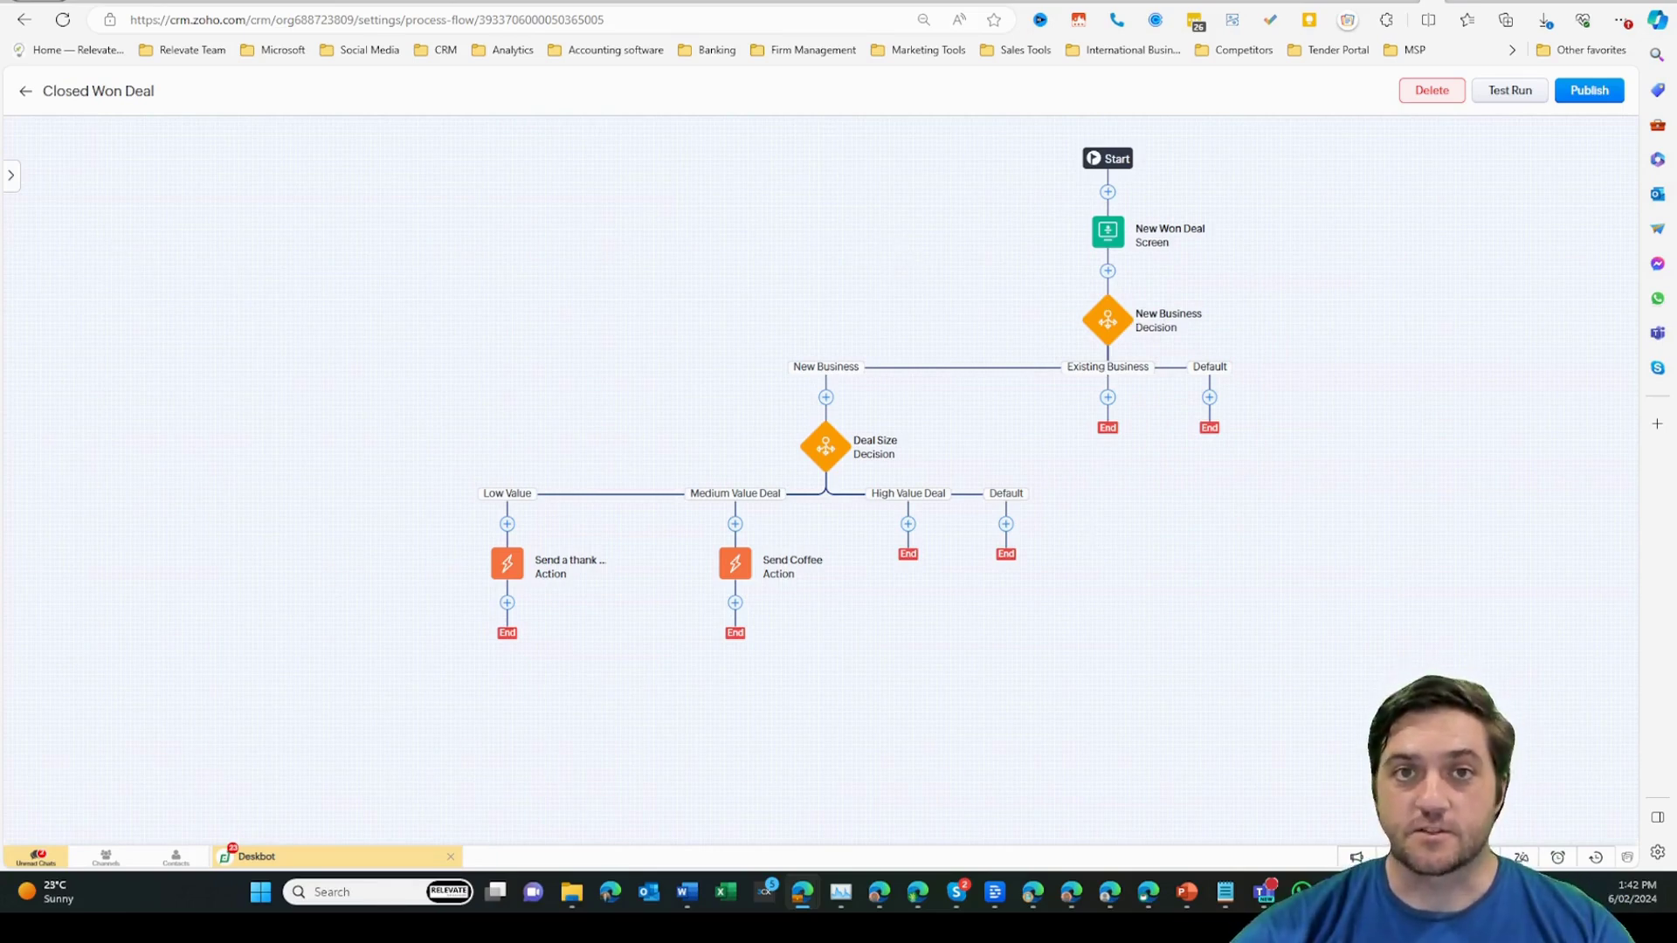
left_click(1452, 5)
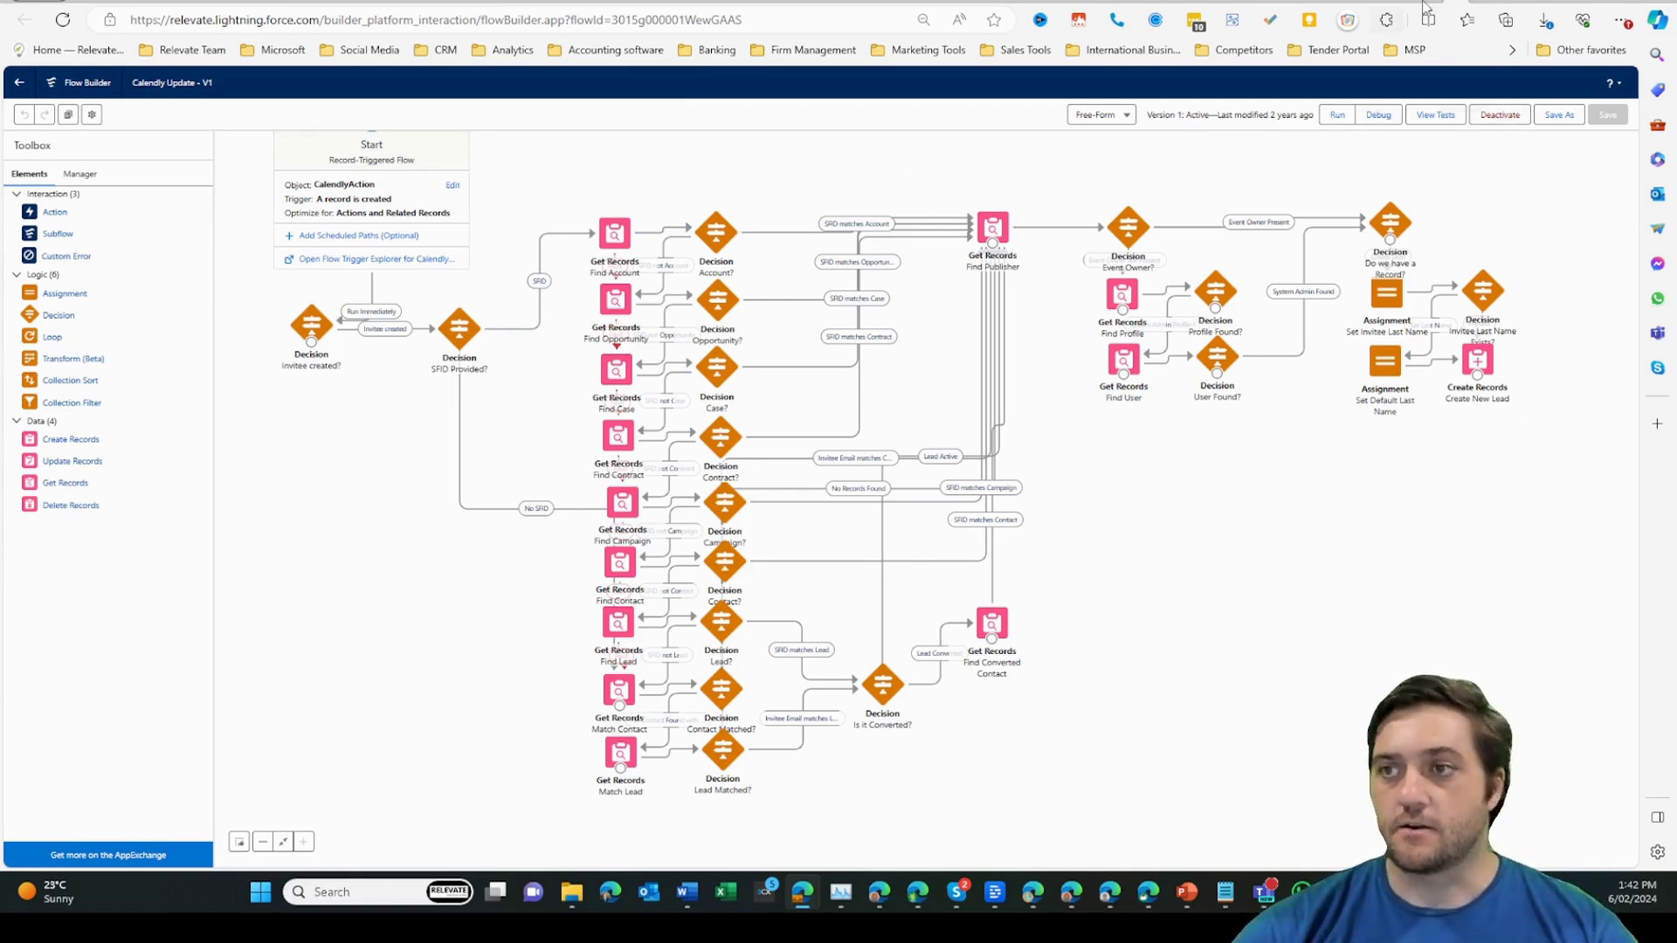
Step: Open the Closed Lost Actions - V7 flow and bring its lower decisions into view
left_click(1485, 4)
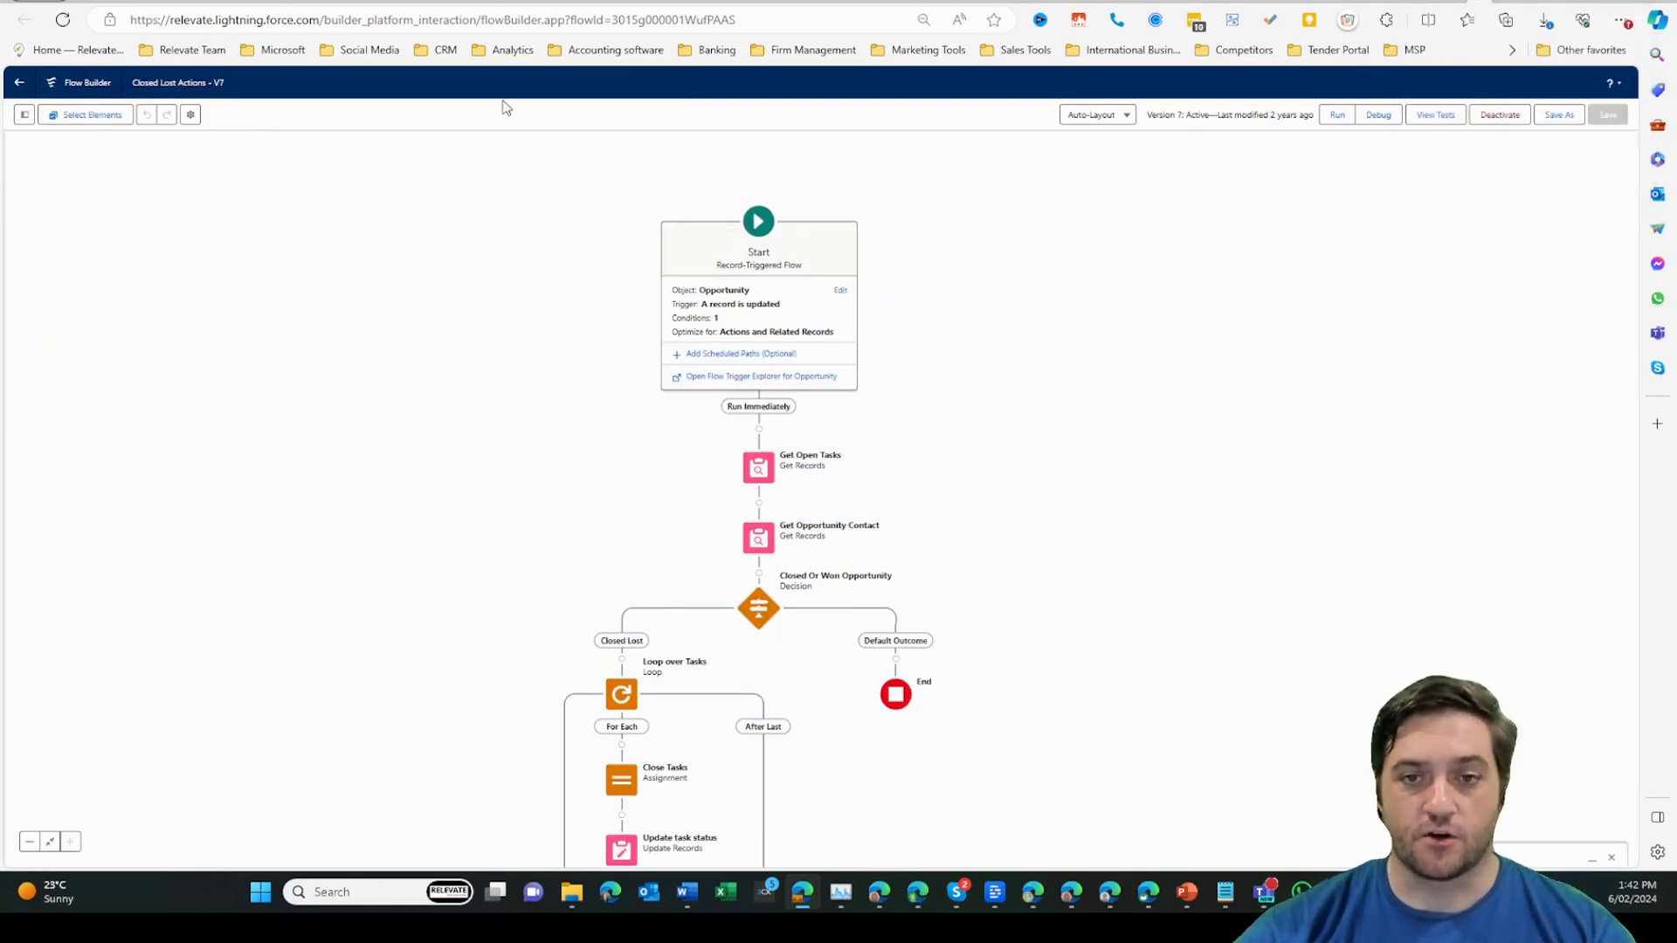
left_click_drag(1109, 486, 1152, 252)
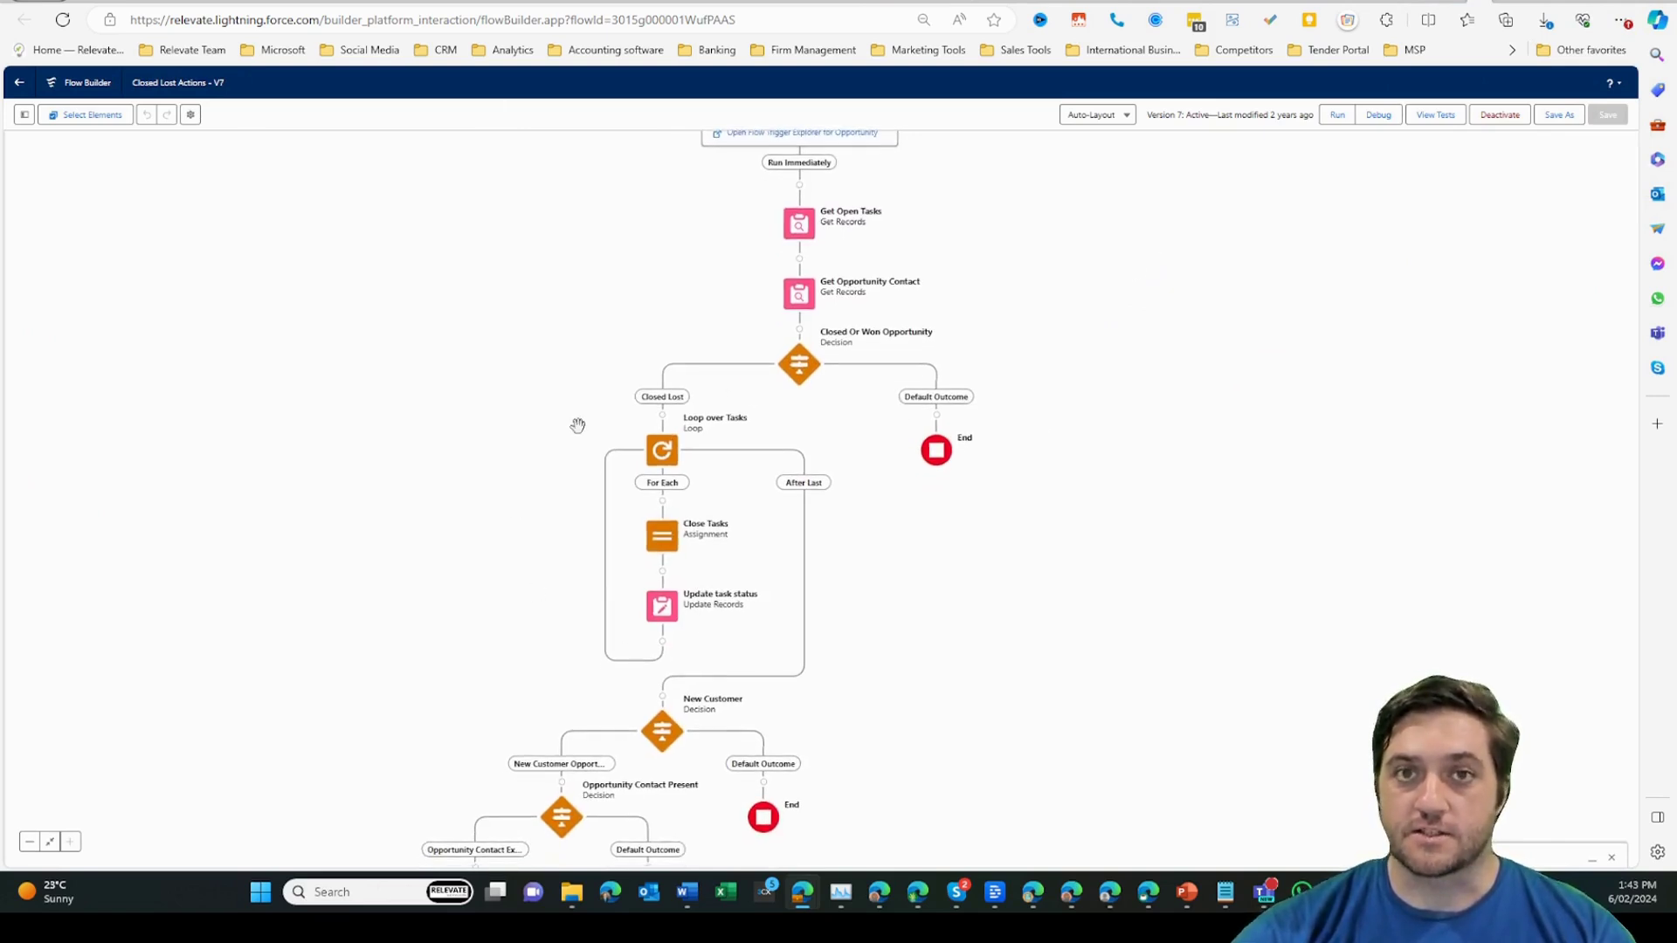
scroll(992, 640, "down", 5)
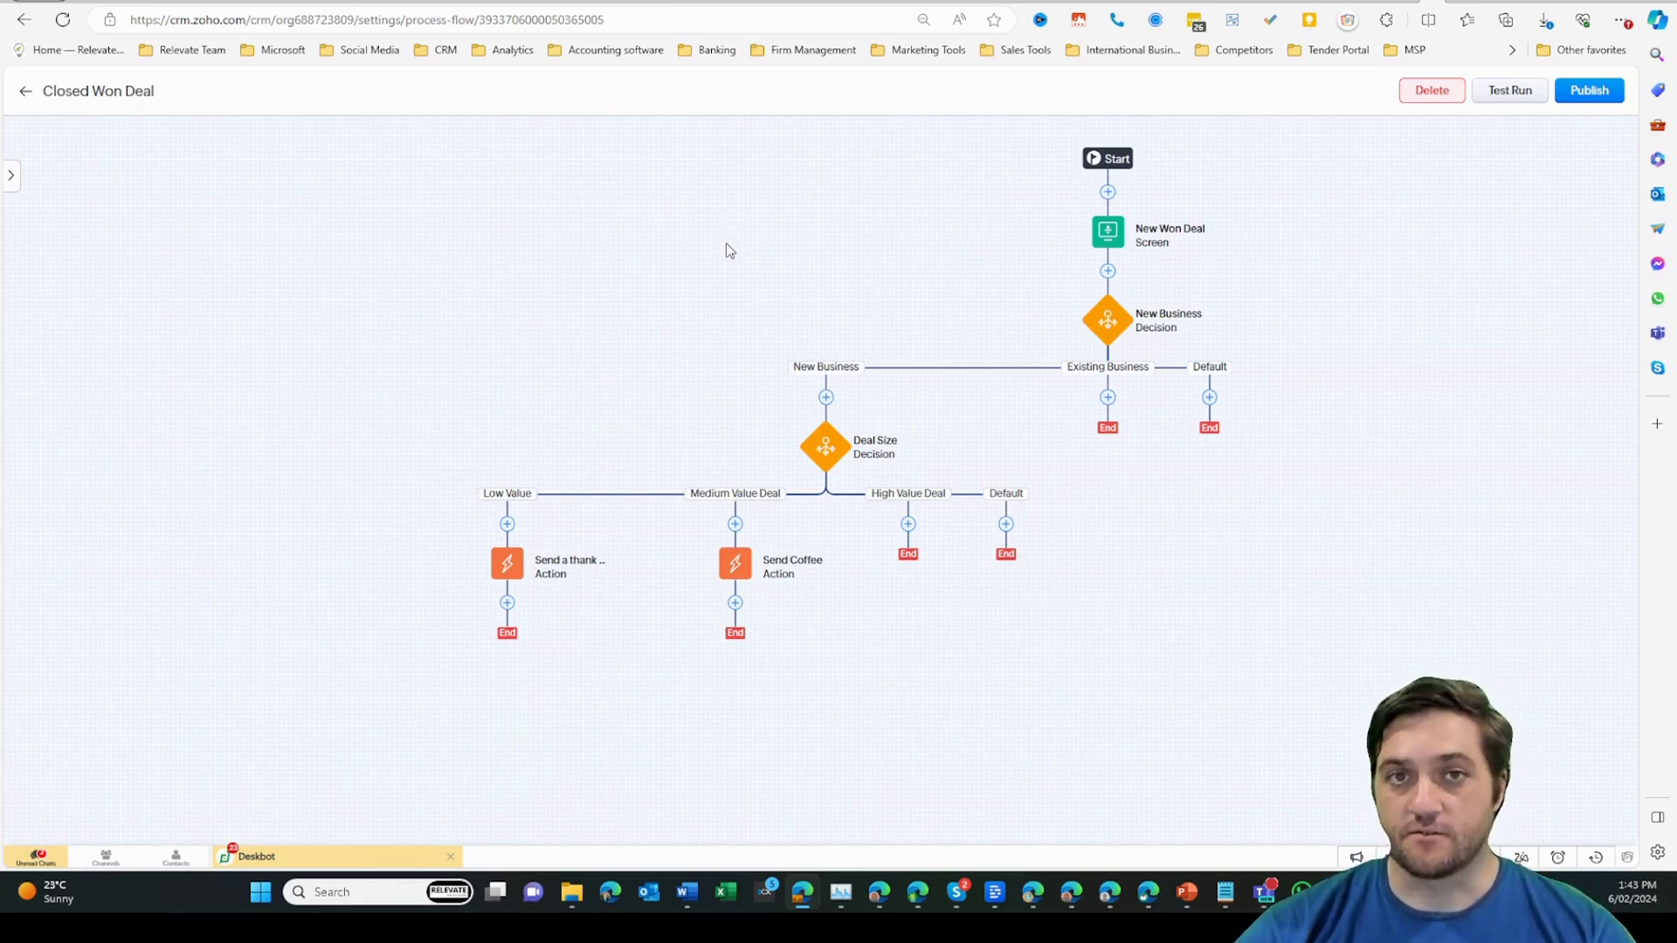
Step: Show the Current Record (Module: Deals) panel and open the New Won Deal screen
left_click(11, 175)
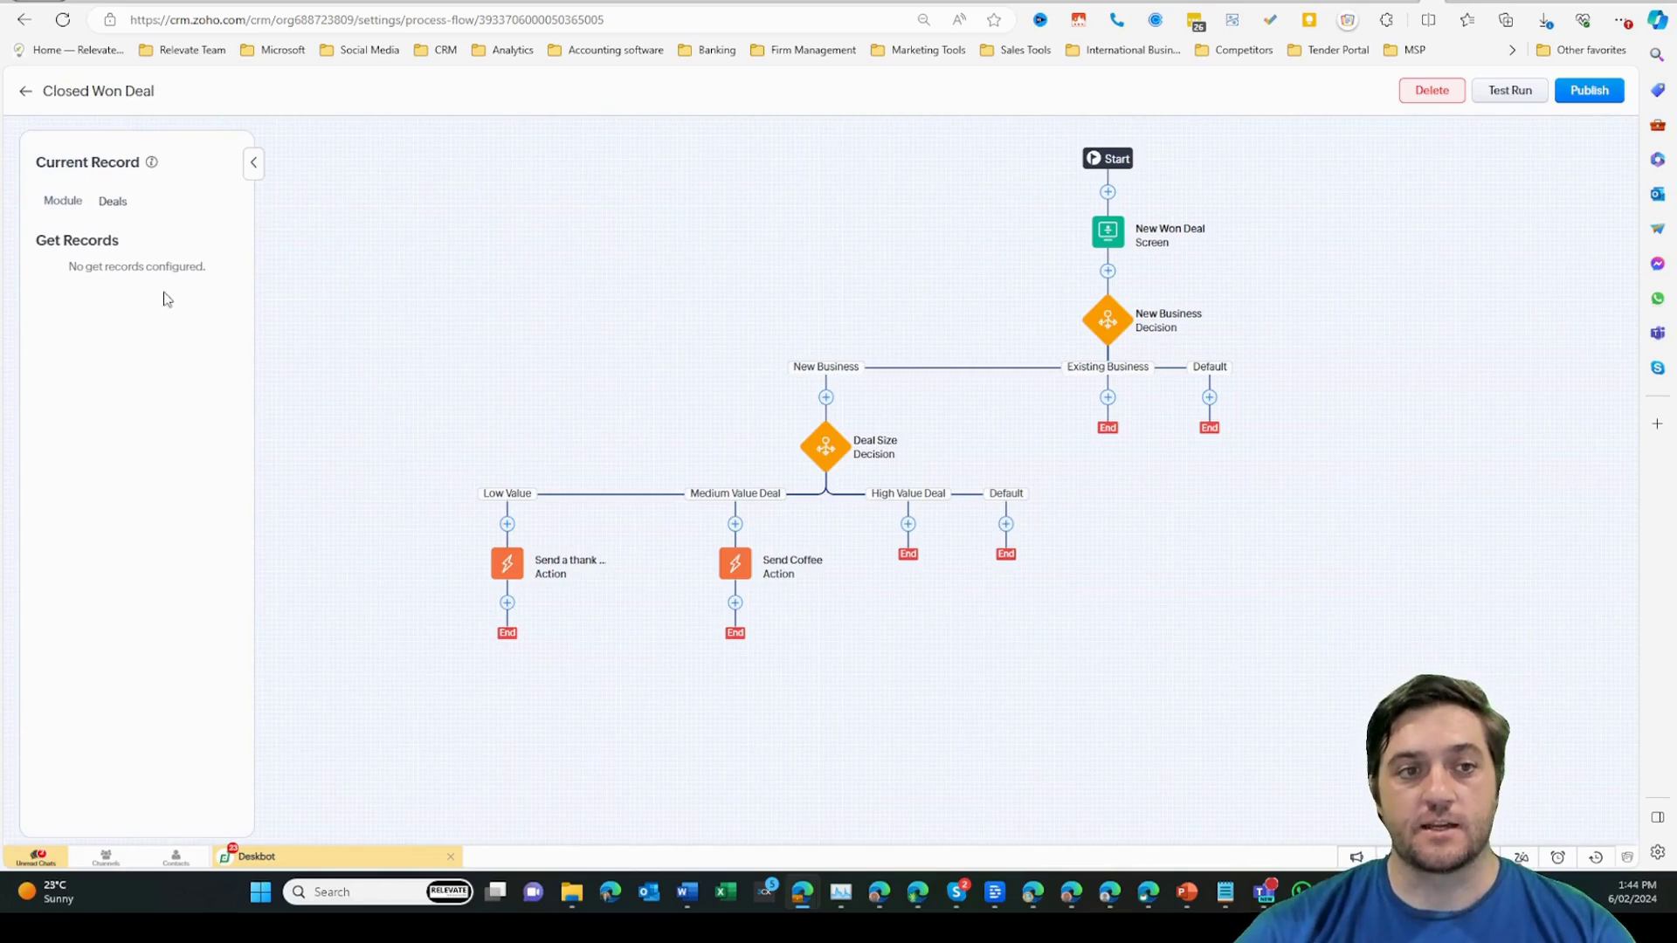
mouse_move(157, 214)
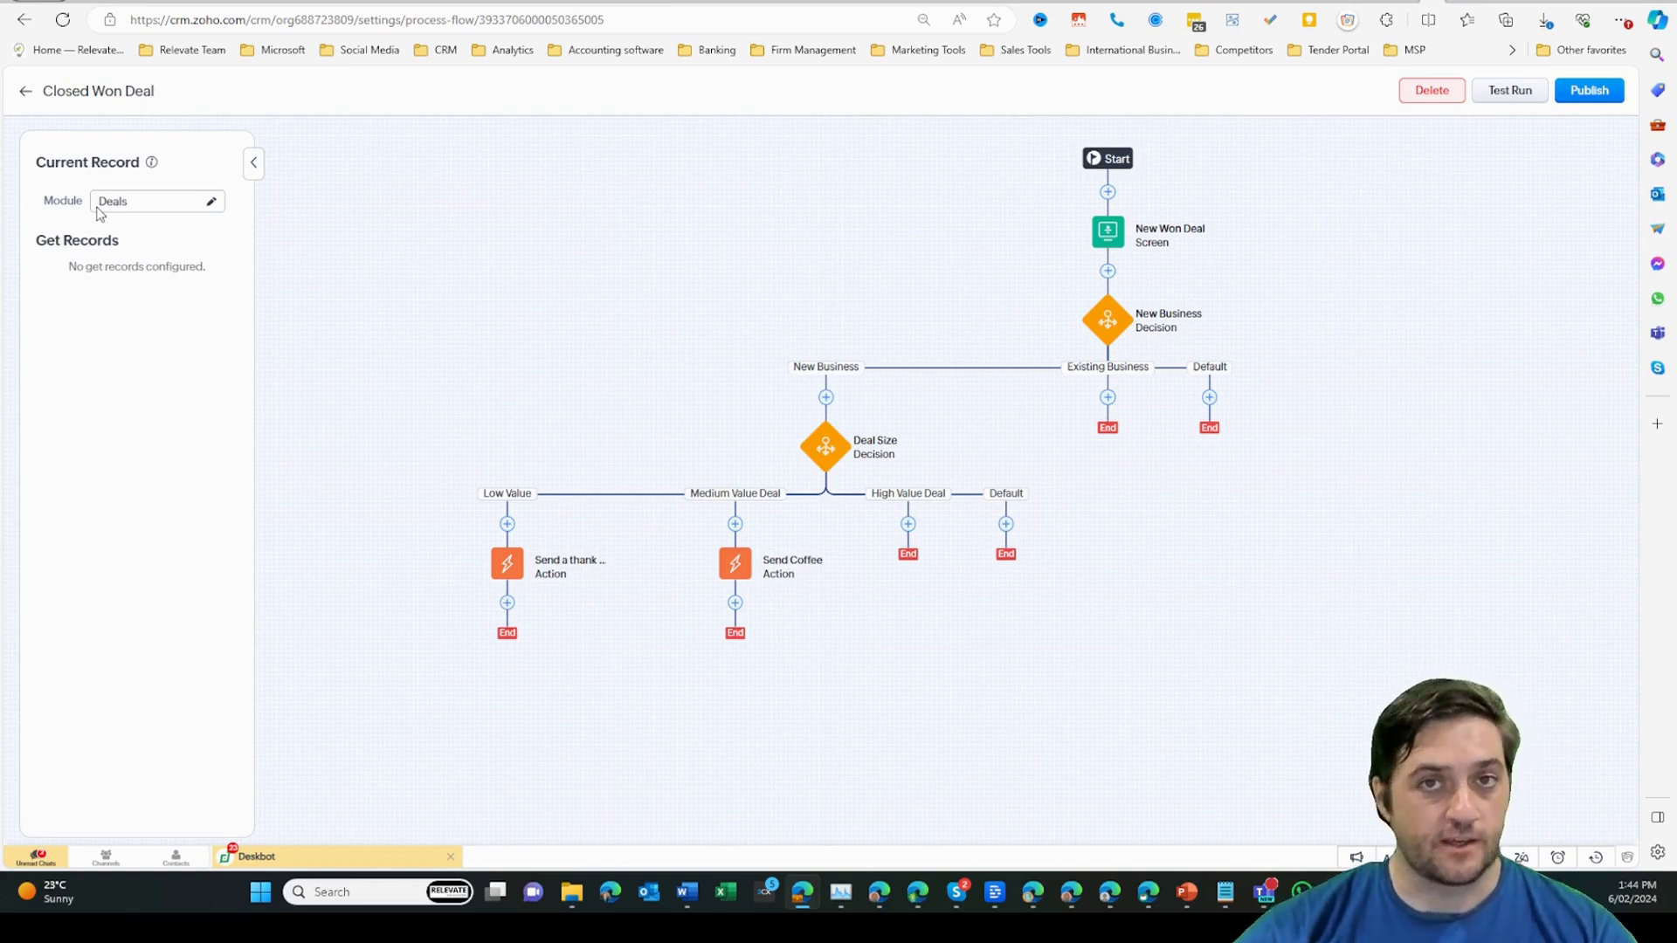
left_click(1107, 237)
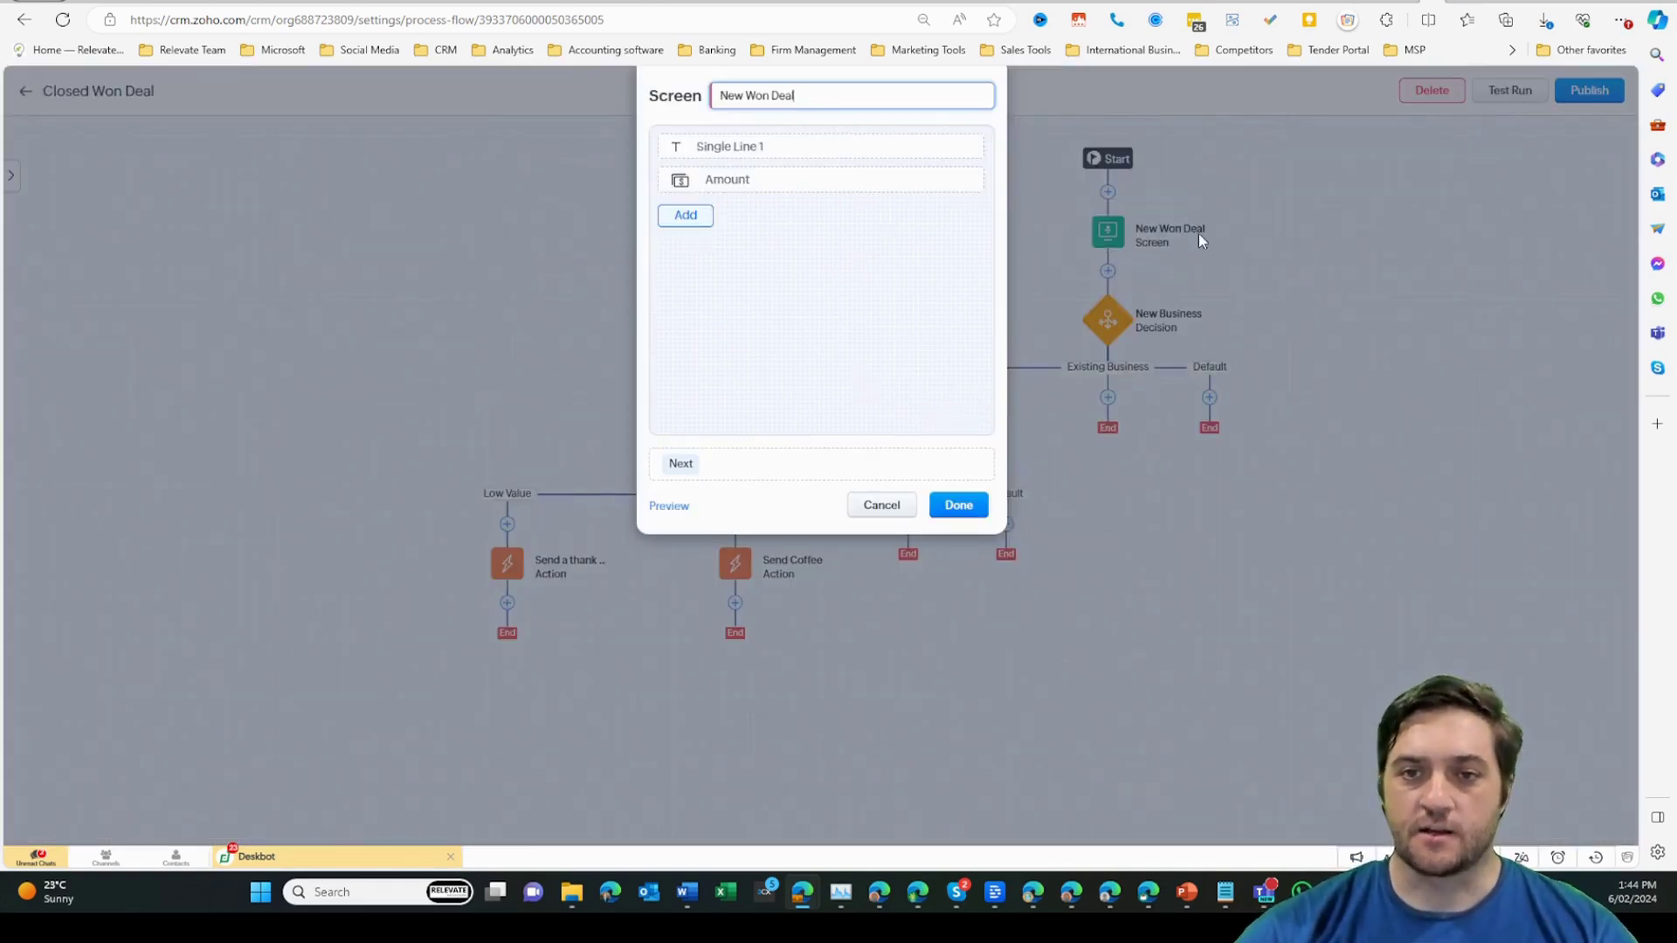
Step: Check the Single Line 1 and Amount field settings and browse addable field types without adding any
left_click(826, 146)
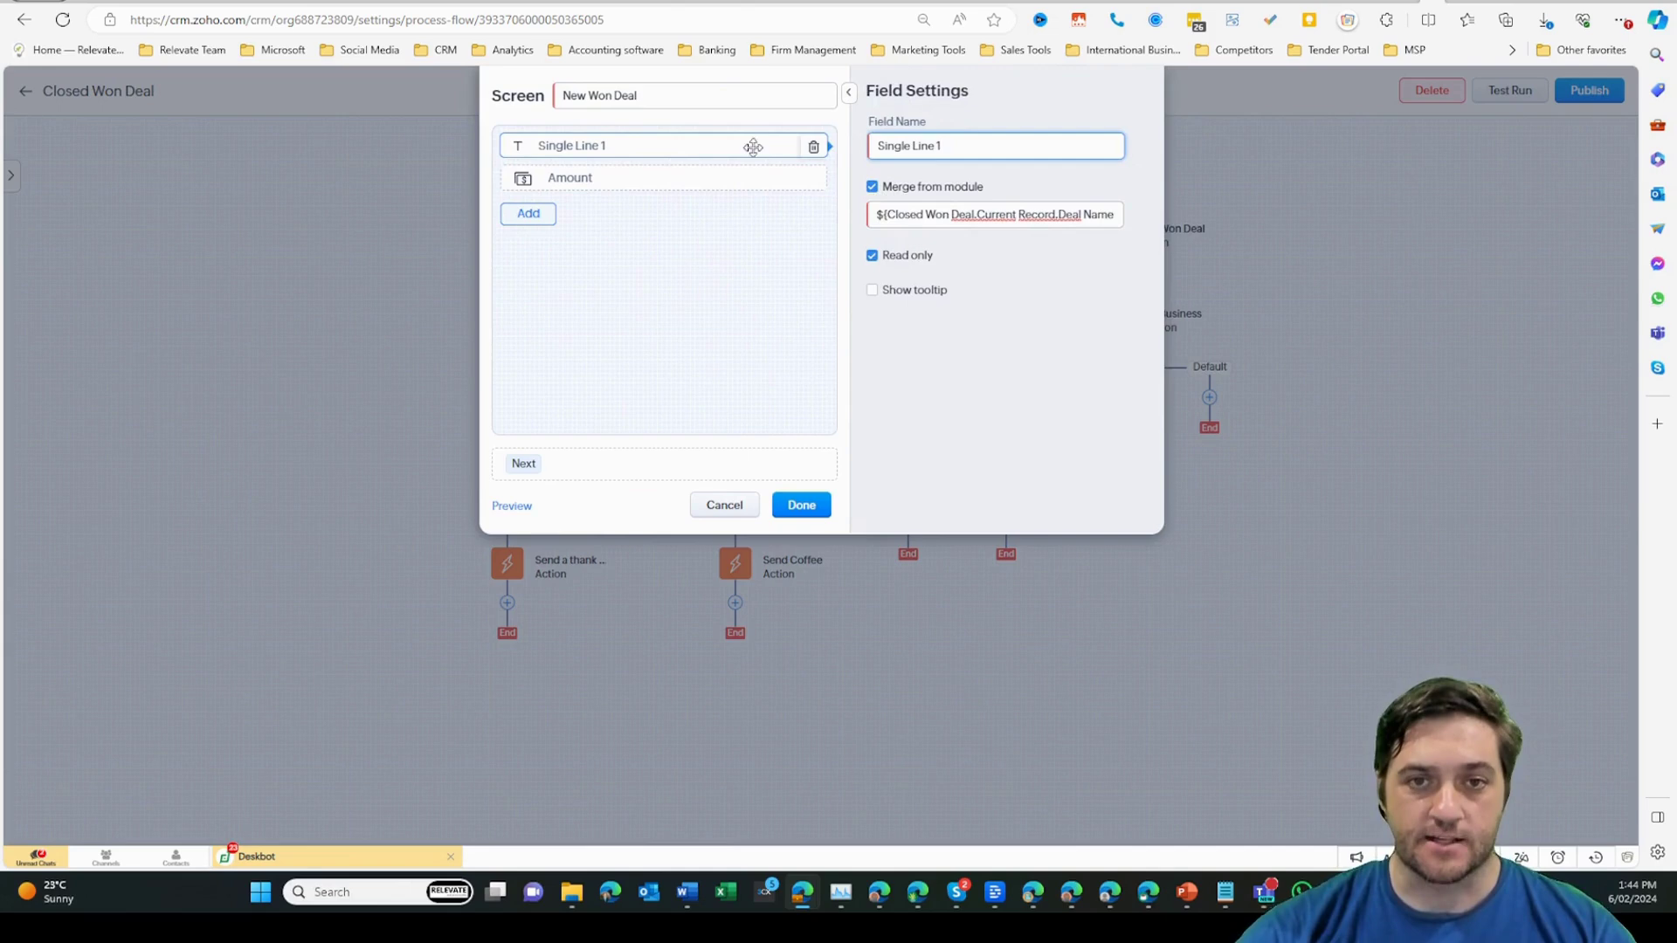
left_click(632, 180)
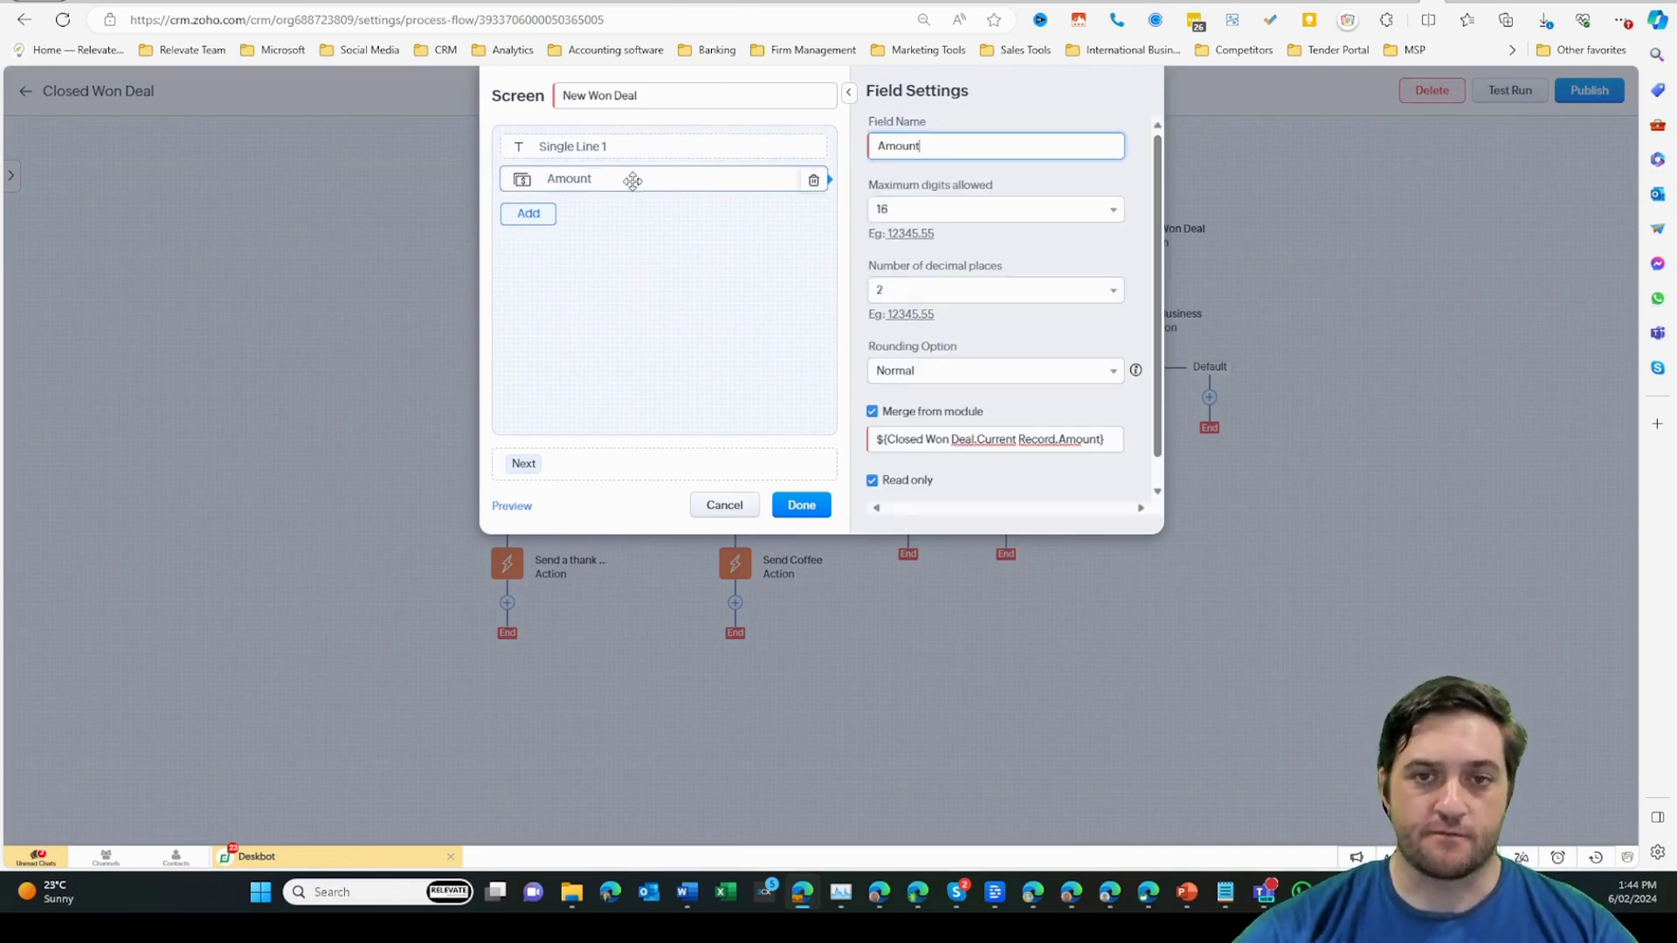
scroll(922, 380, "down", 1)
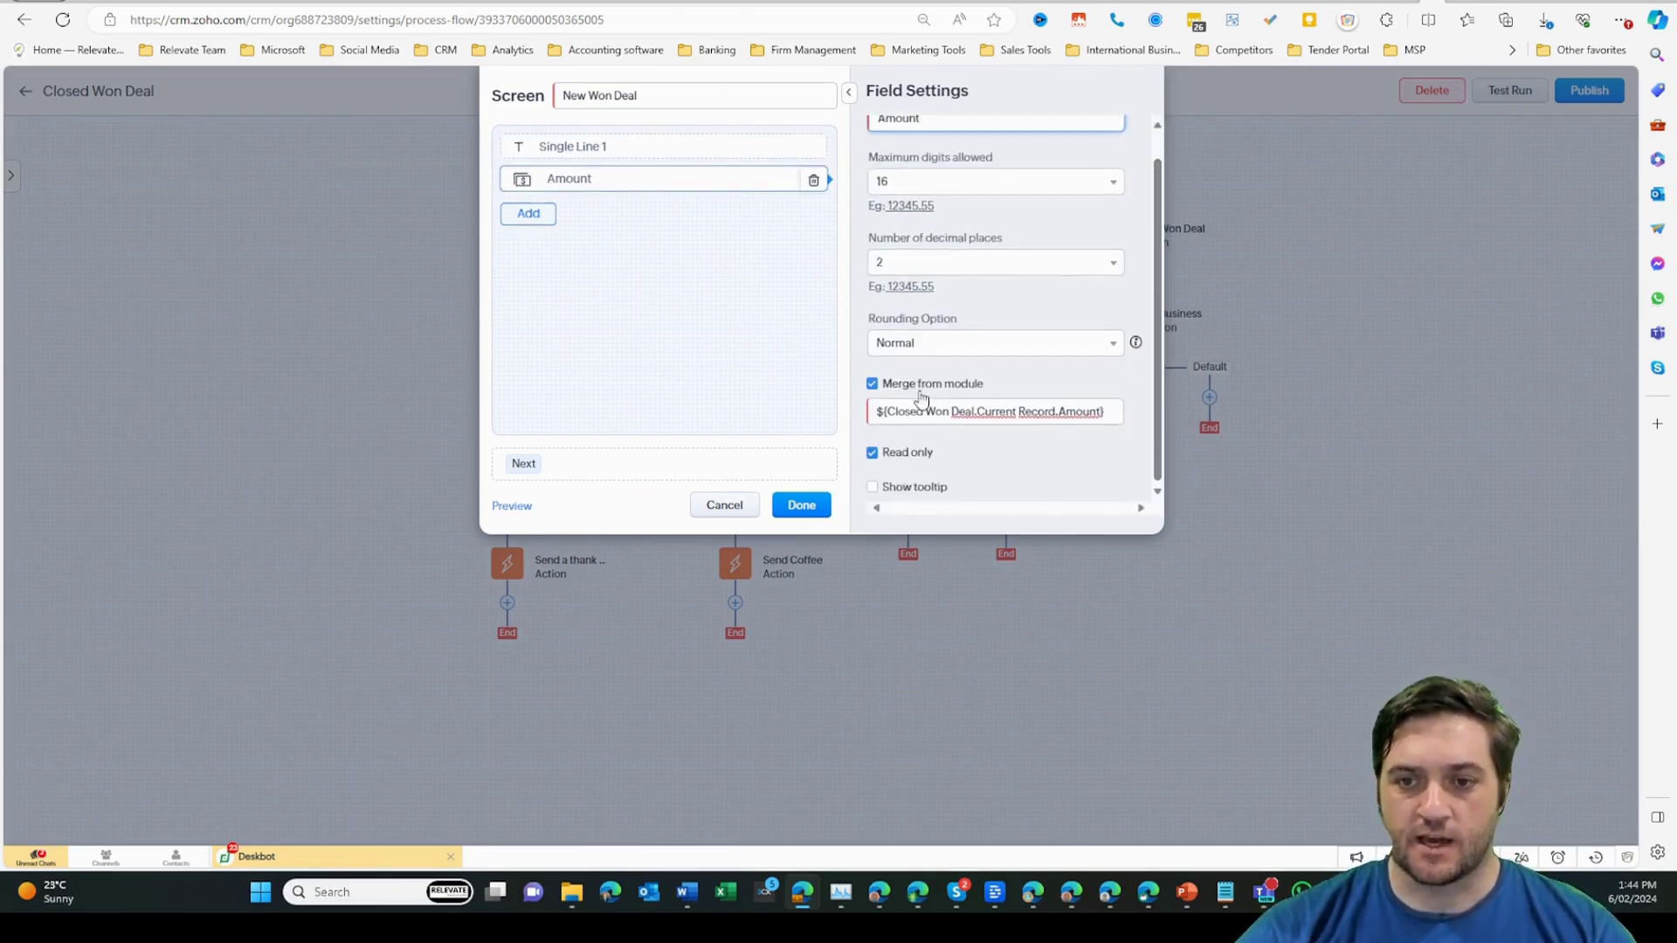
scroll(943, 166, "up", 1)
scroll(978, 227, "down", 1)
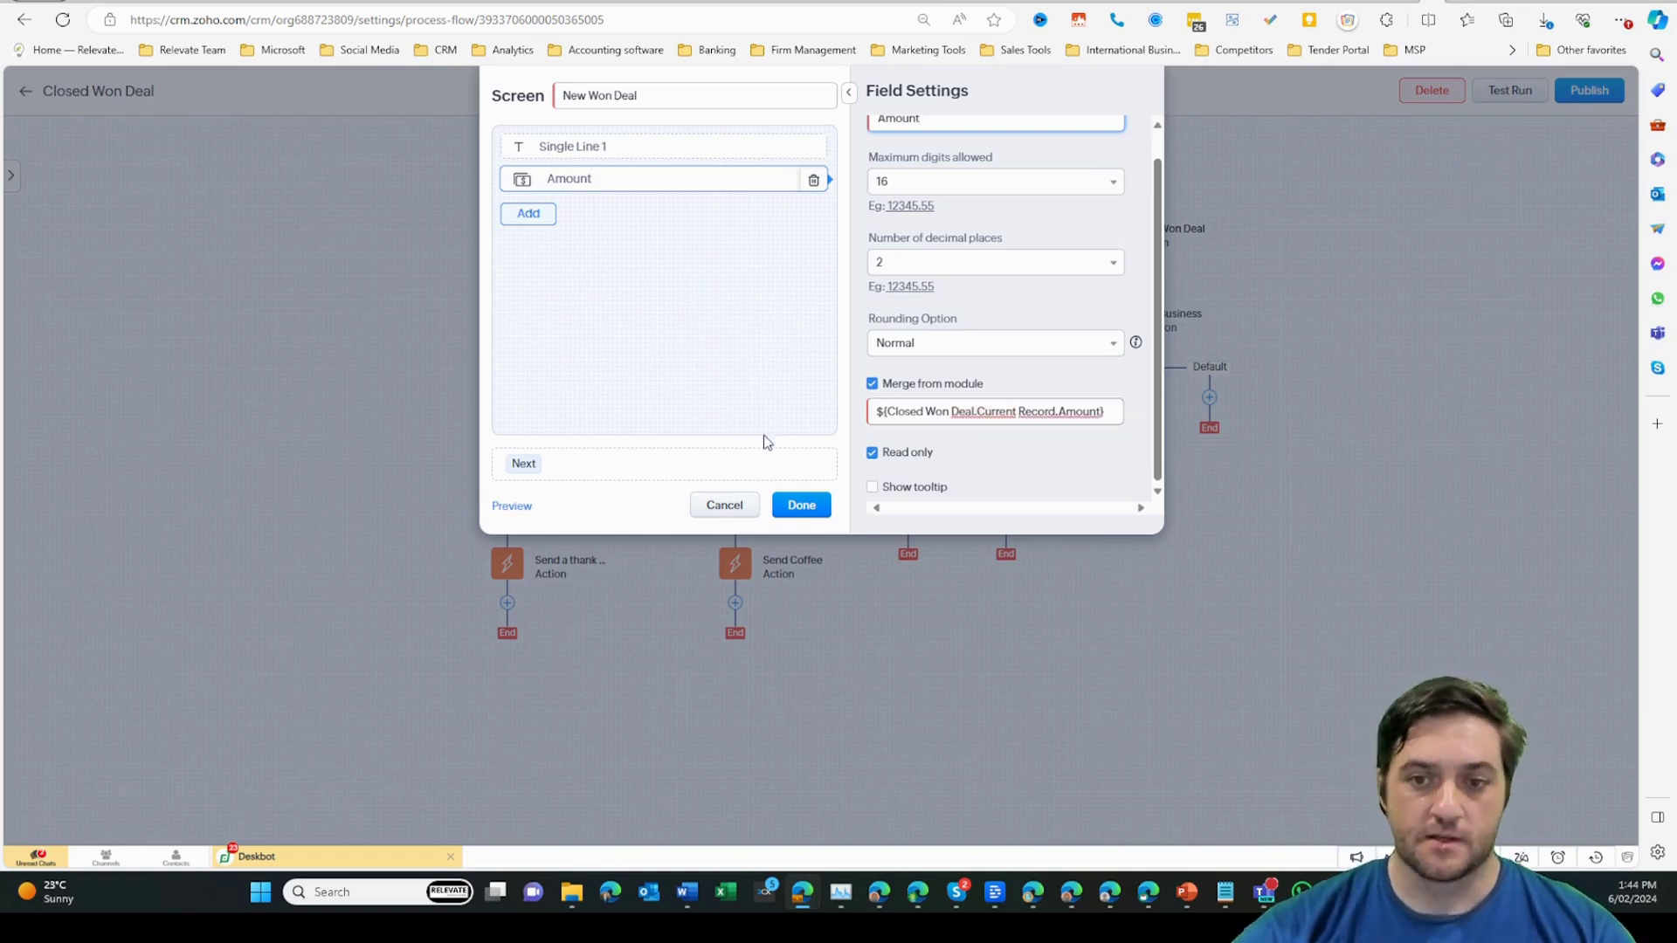
left_click(528, 229)
scroll(646, 332, "down", 1)
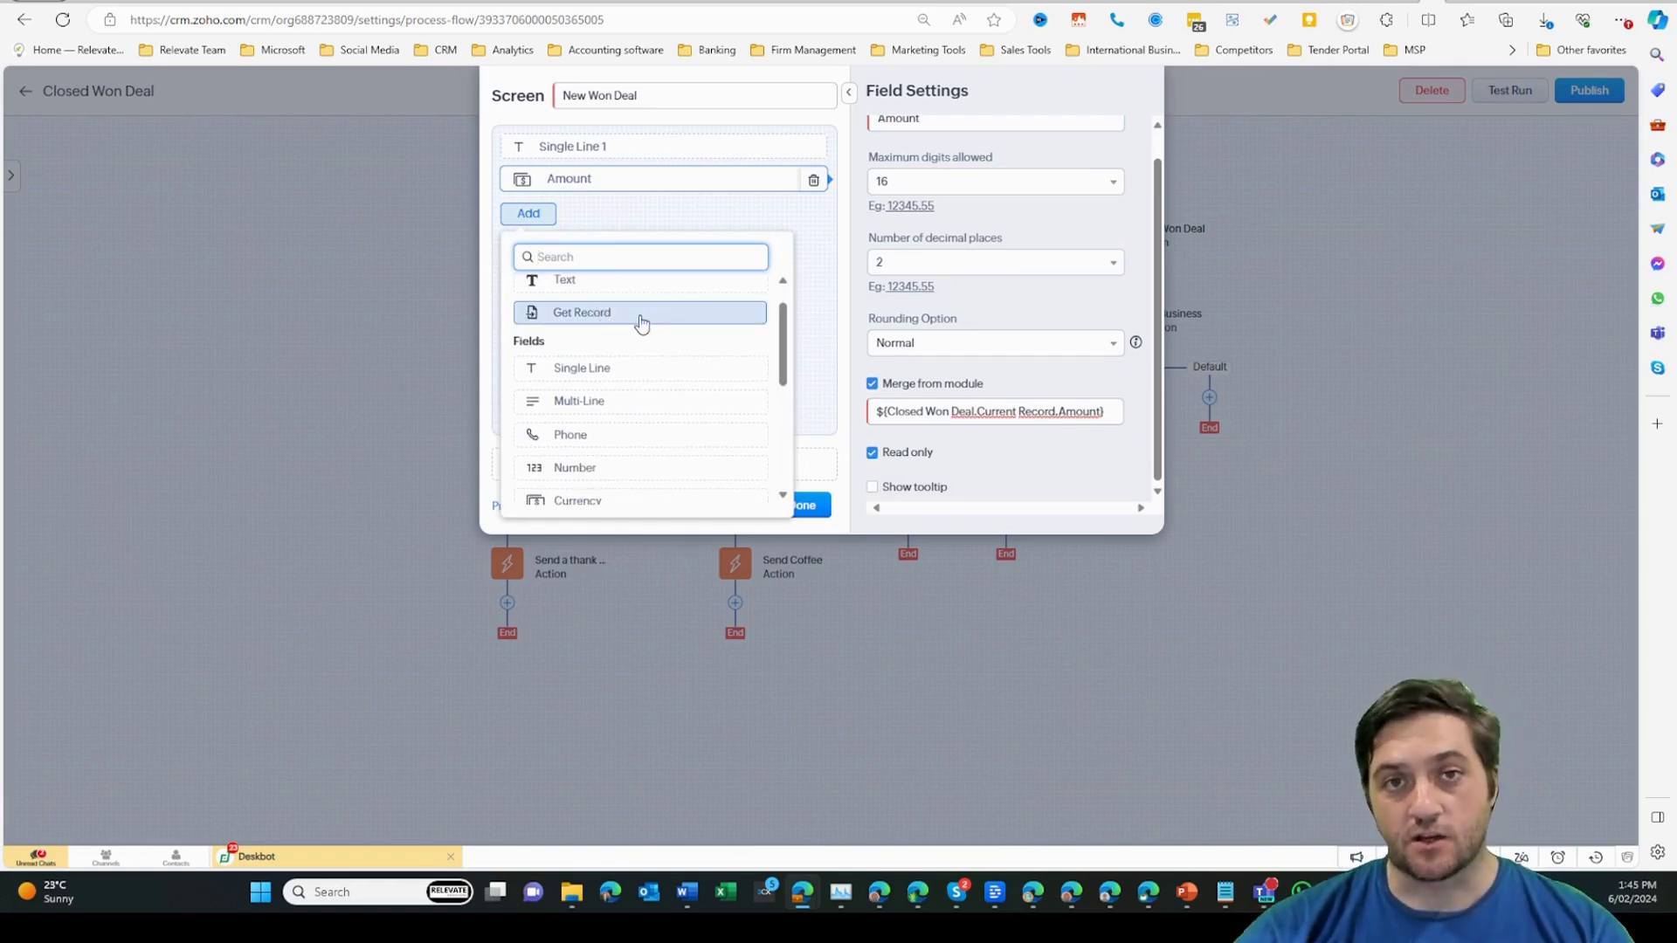
scroll(641, 322, "down", 1)
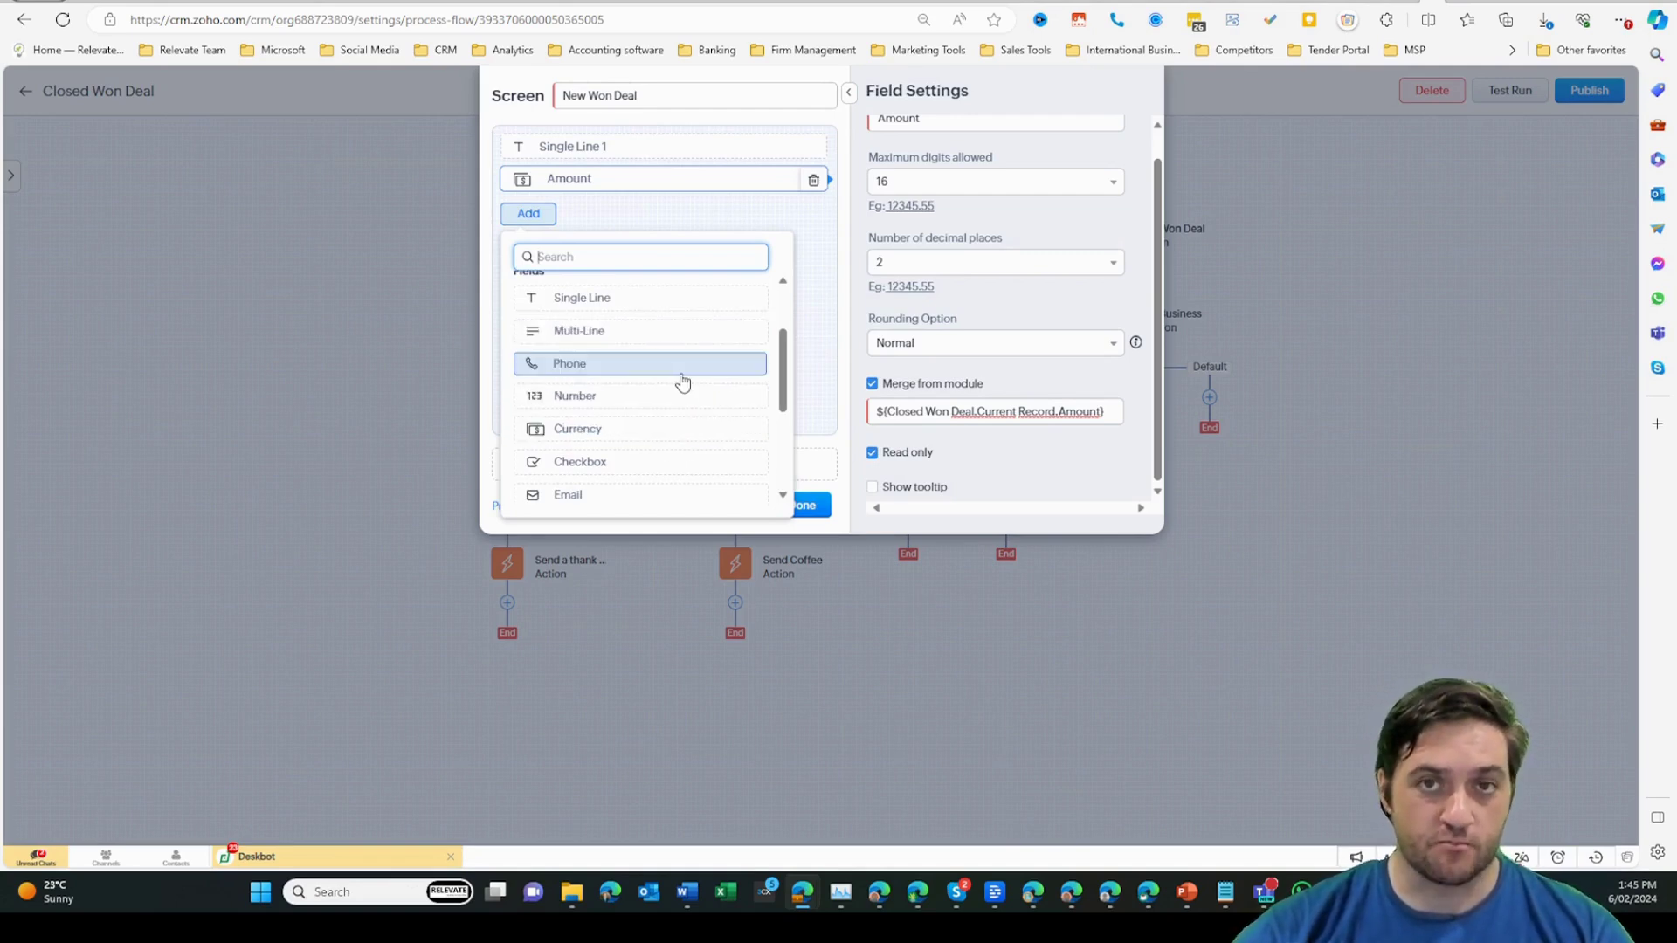
key("Escape")
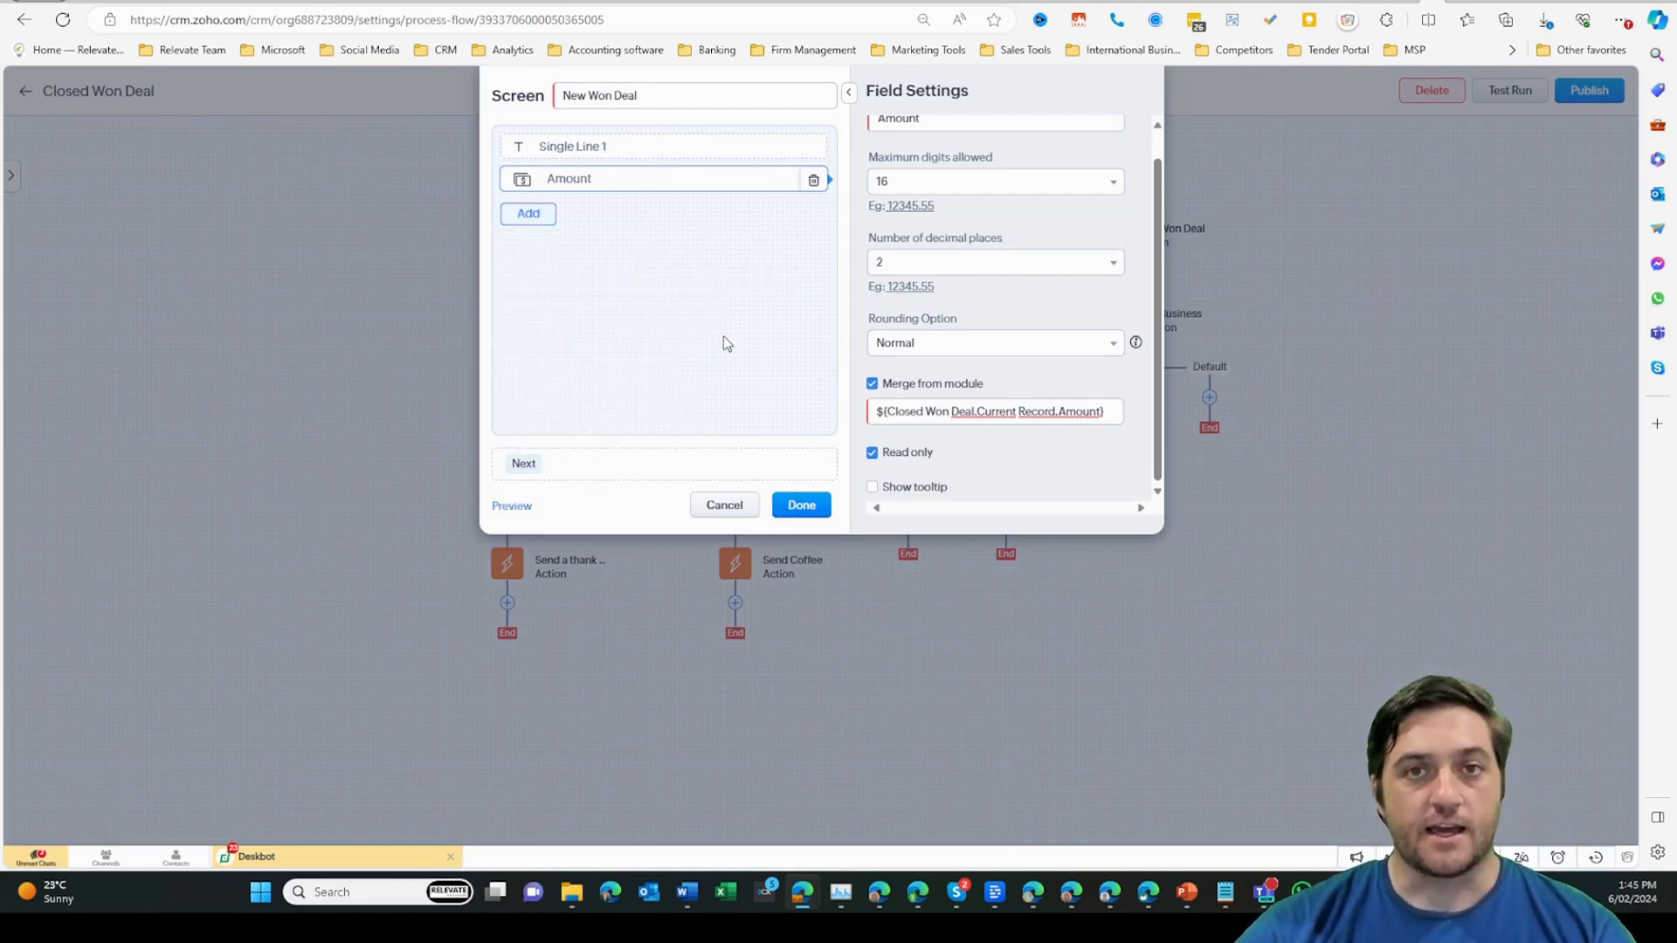
Step: Keep the Next button's style as Primary Button and close the screen editor
left_click(523, 467)
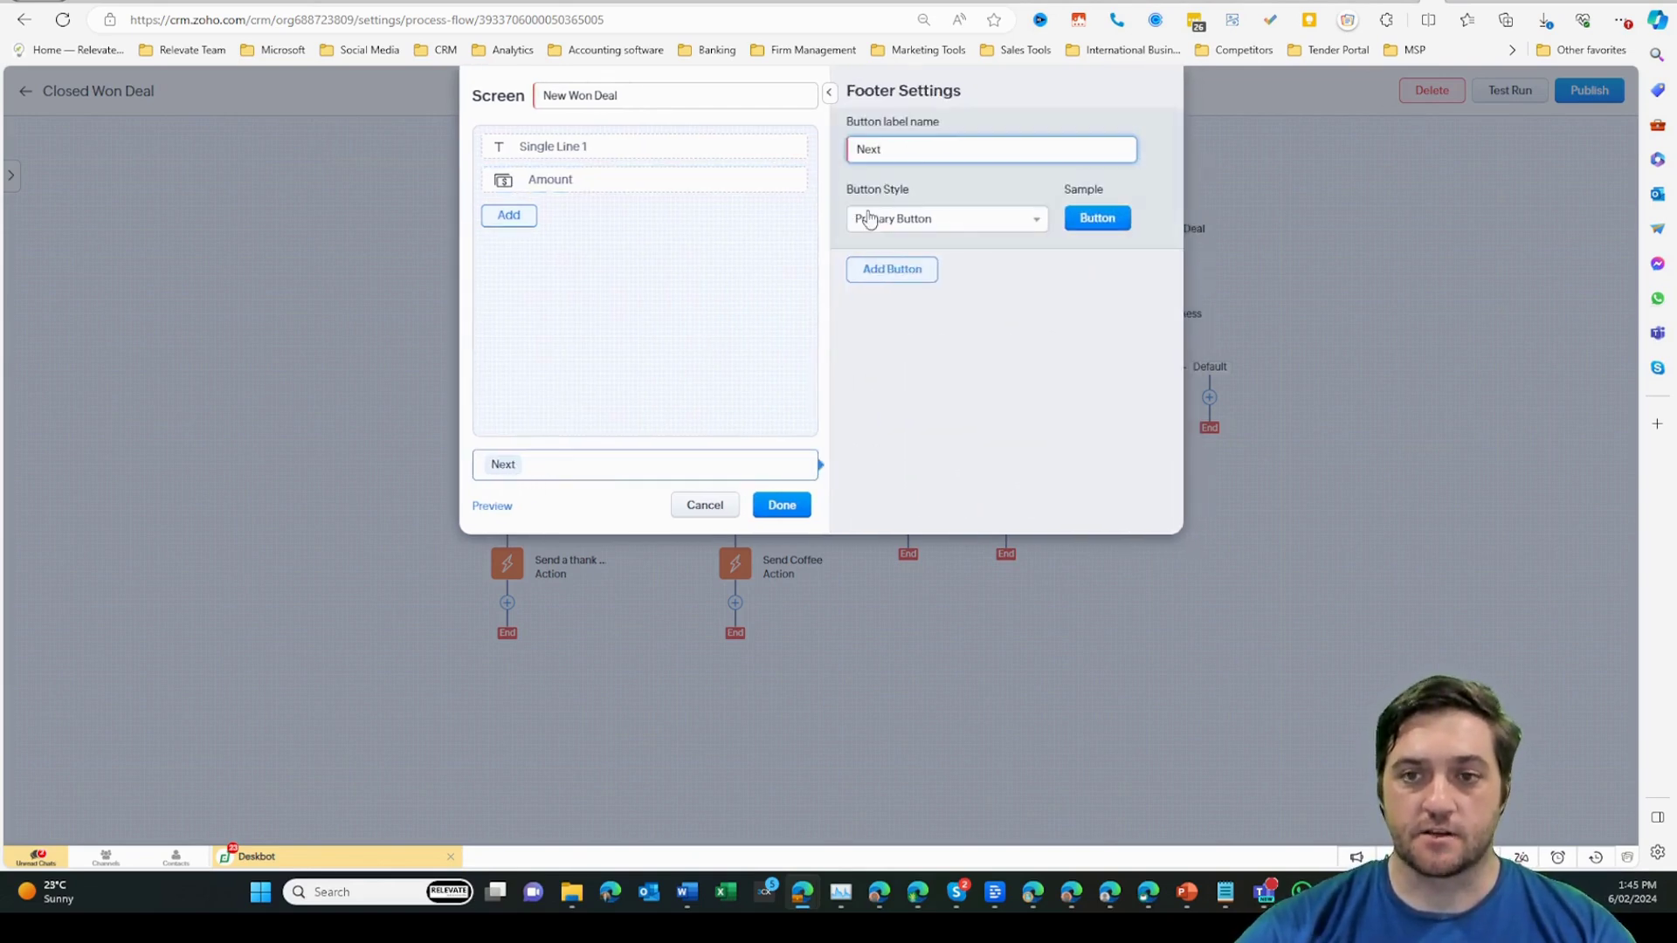
left_click(979, 231)
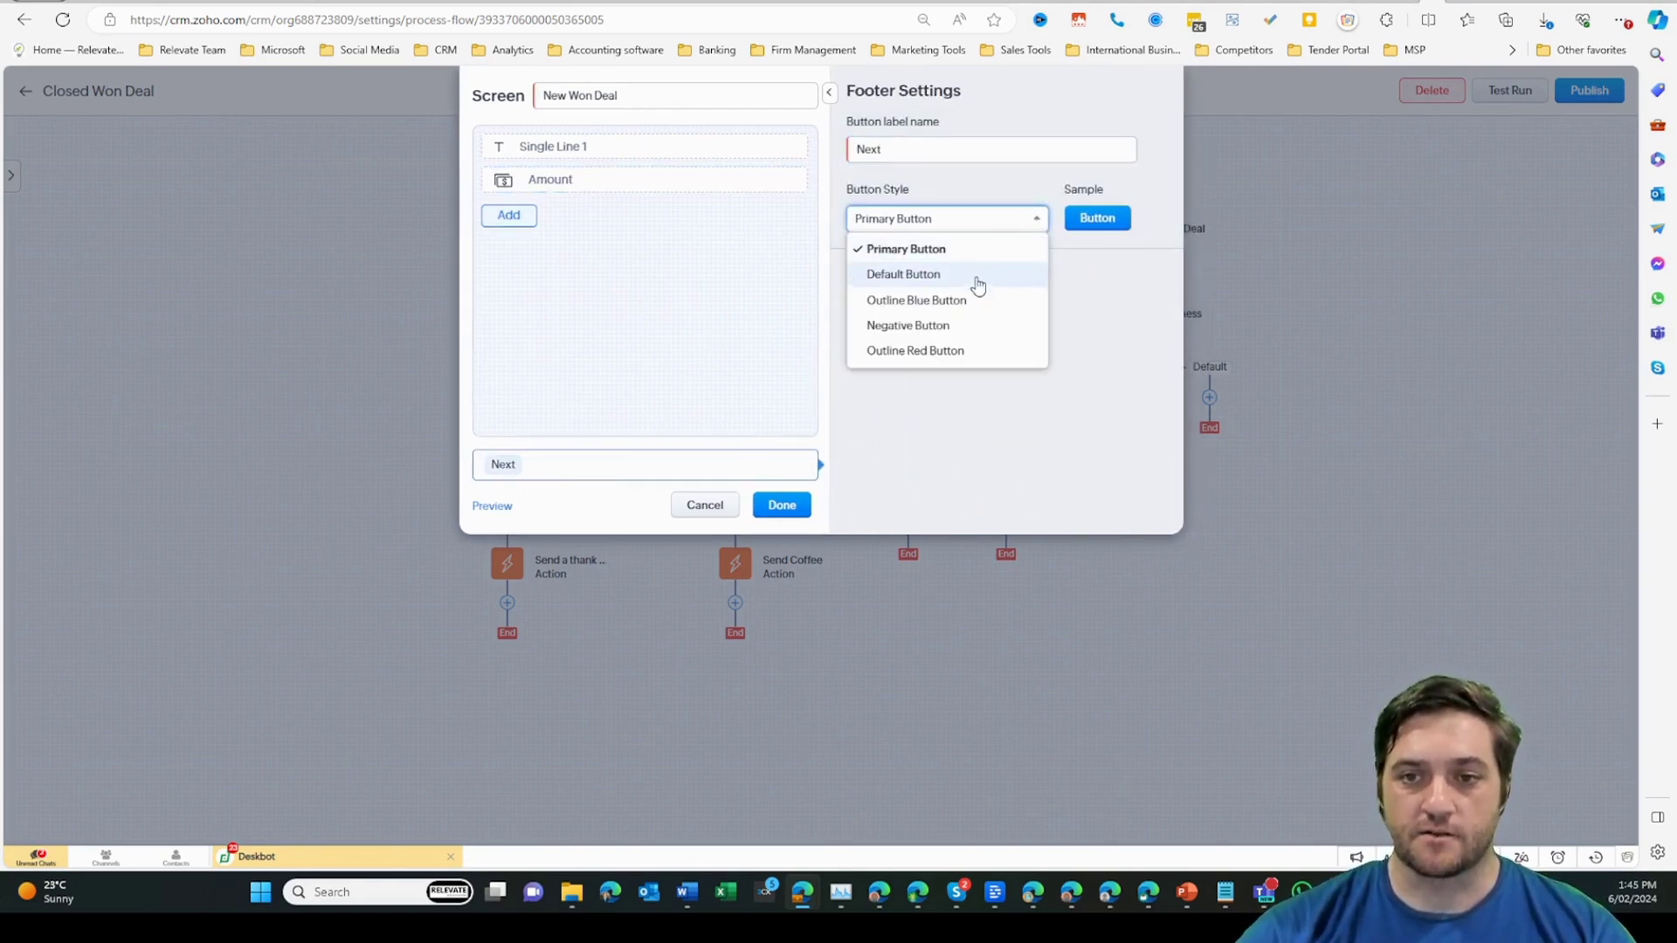
left_click(1099, 339)
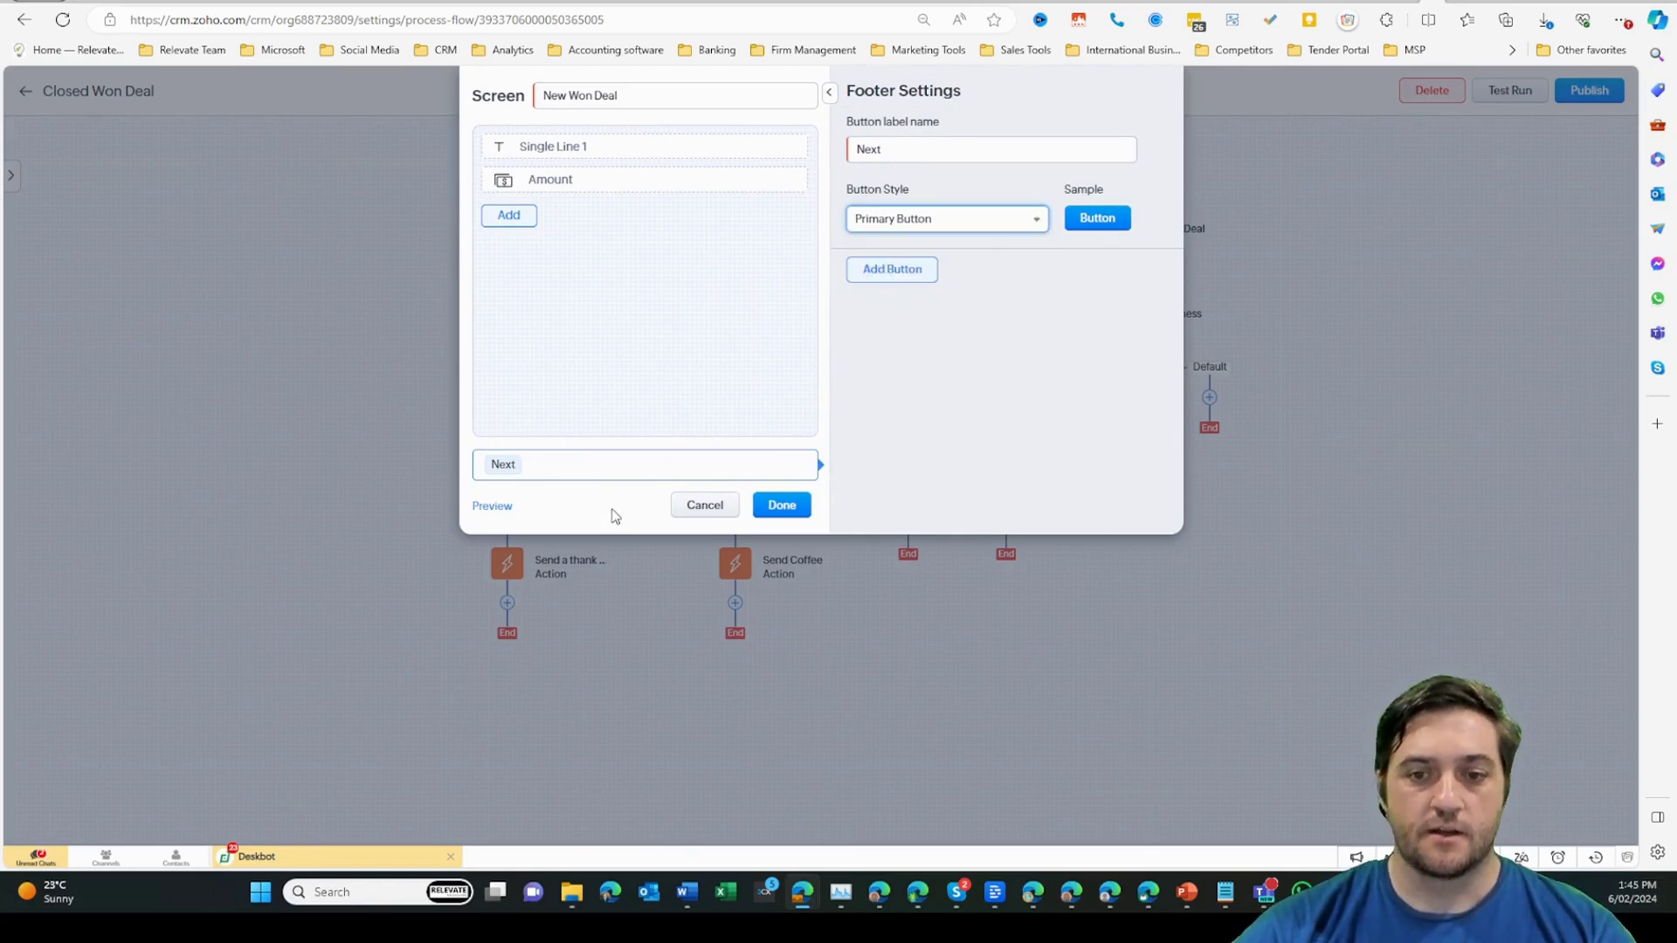
left_click(795, 515)
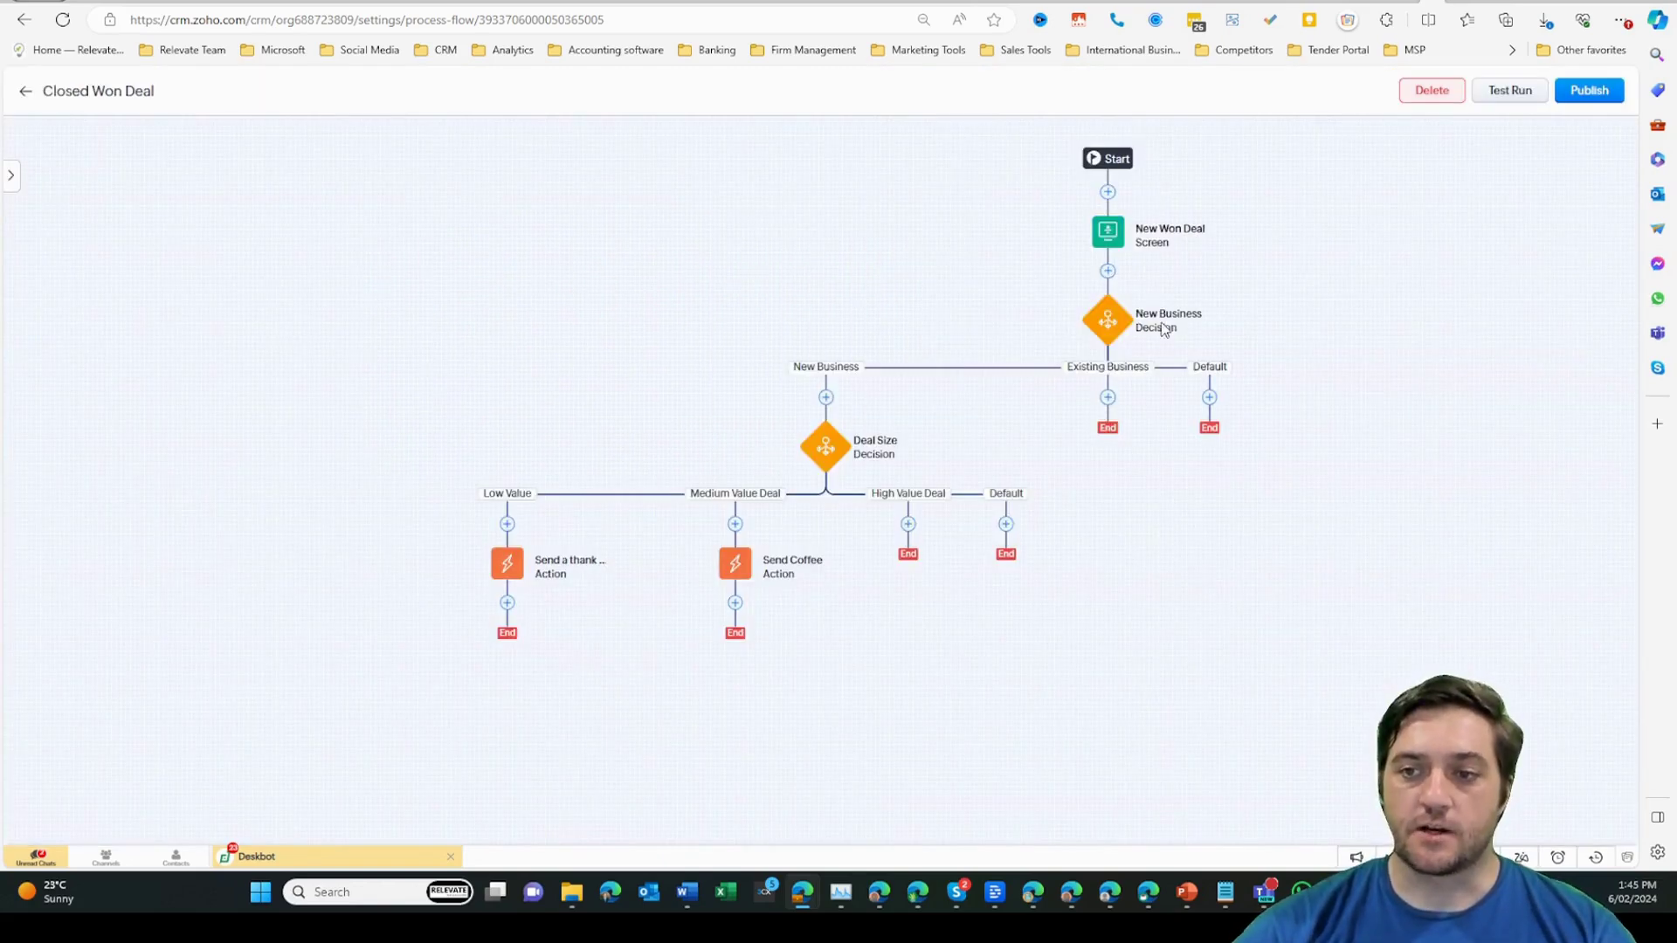
Step: Keep Type as the New Business decision's criterion, check Existing Business path criteria, and save
left_click(1106, 325)
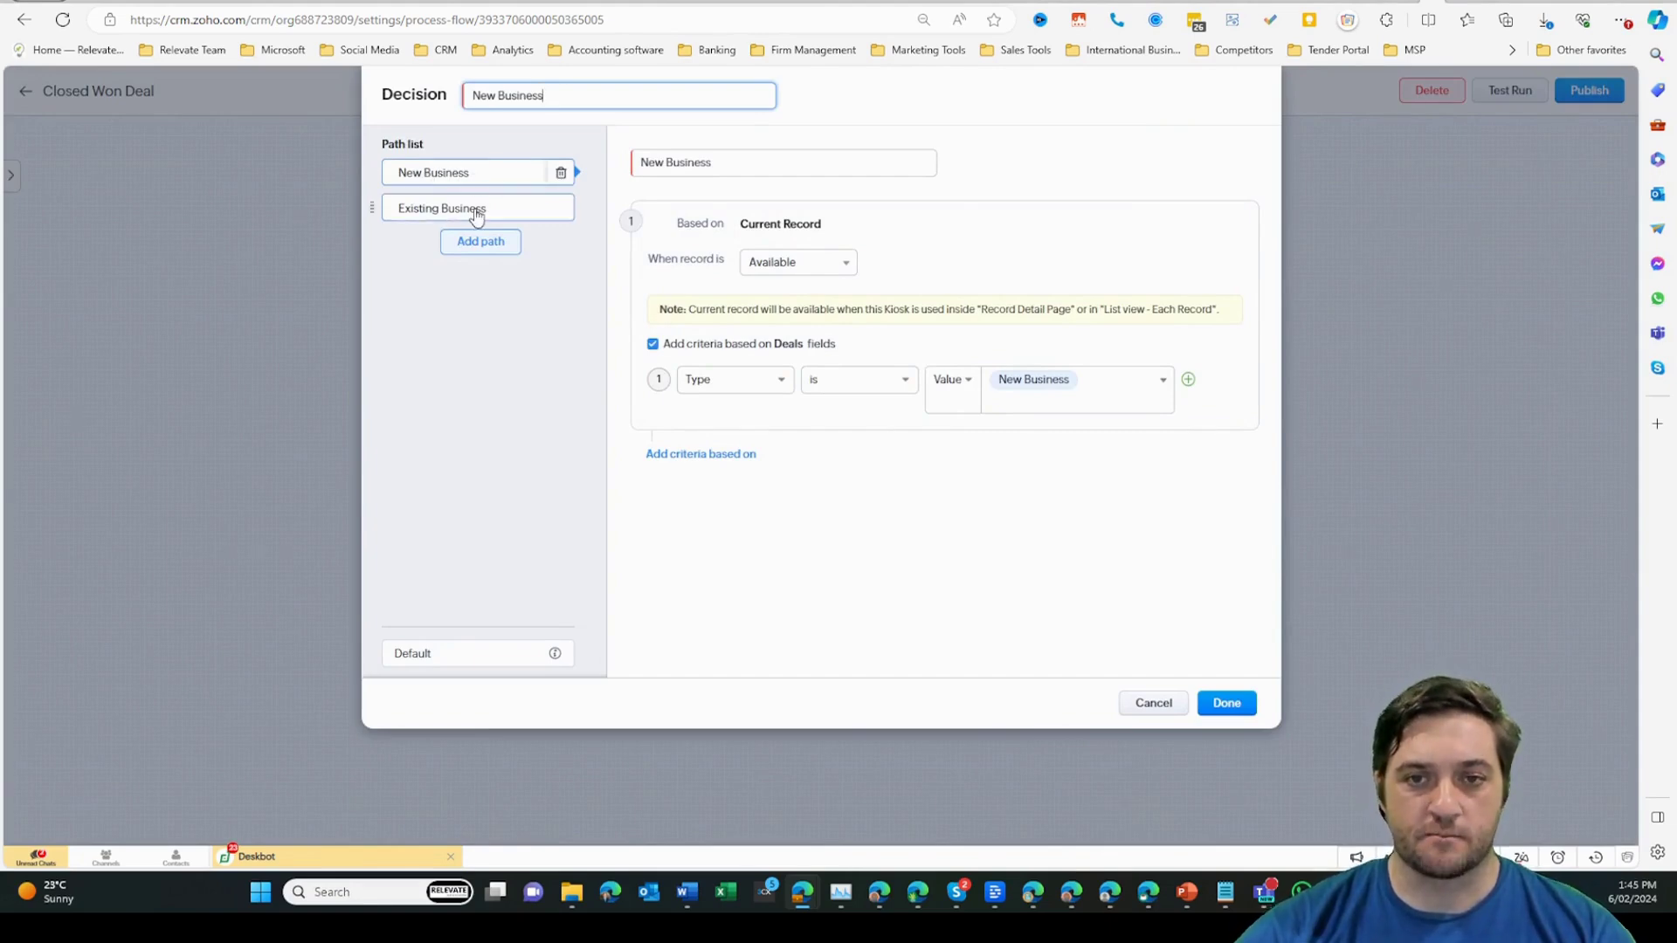
left_click(736, 390)
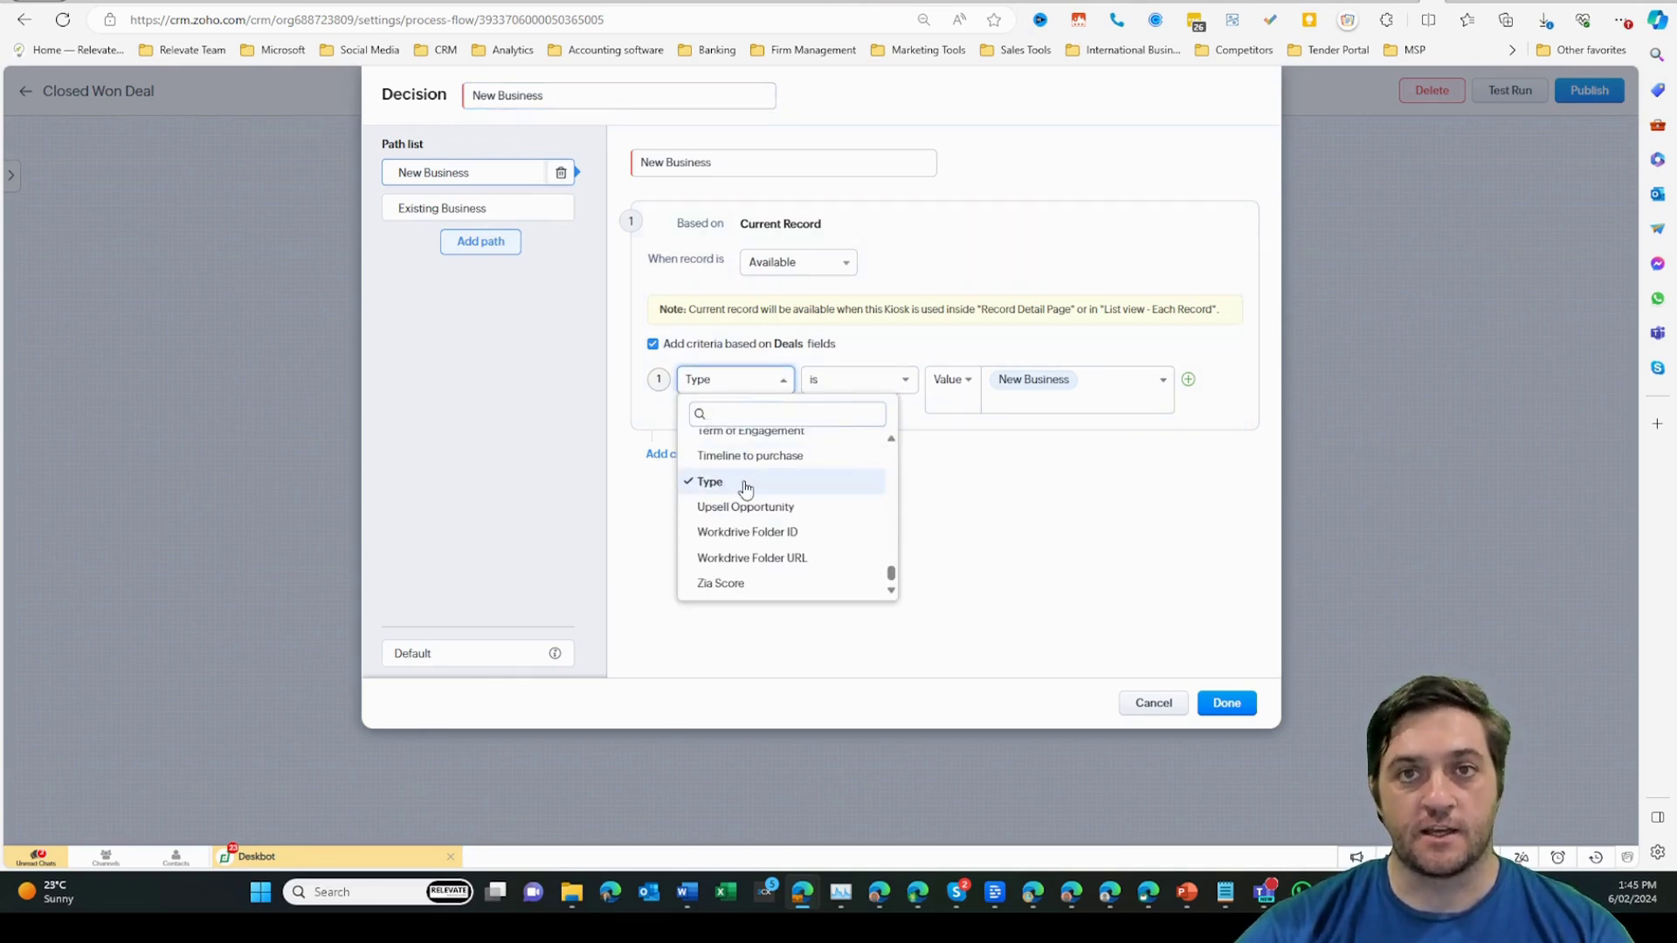
left_click(420, 173)
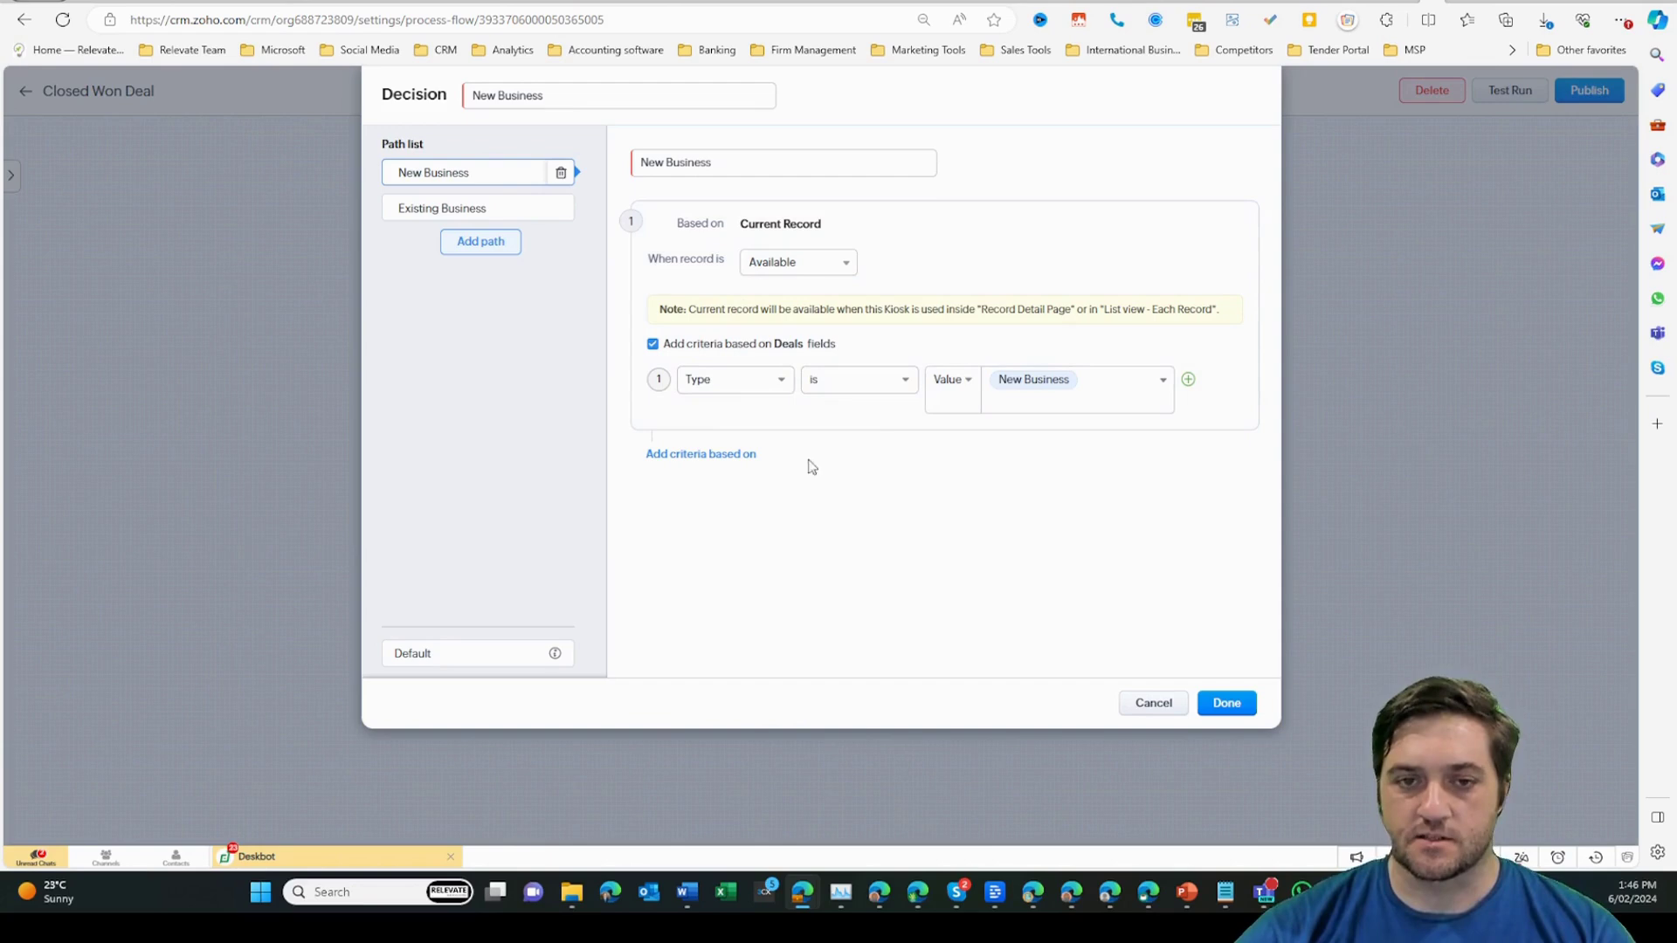
left_click(526, 219)
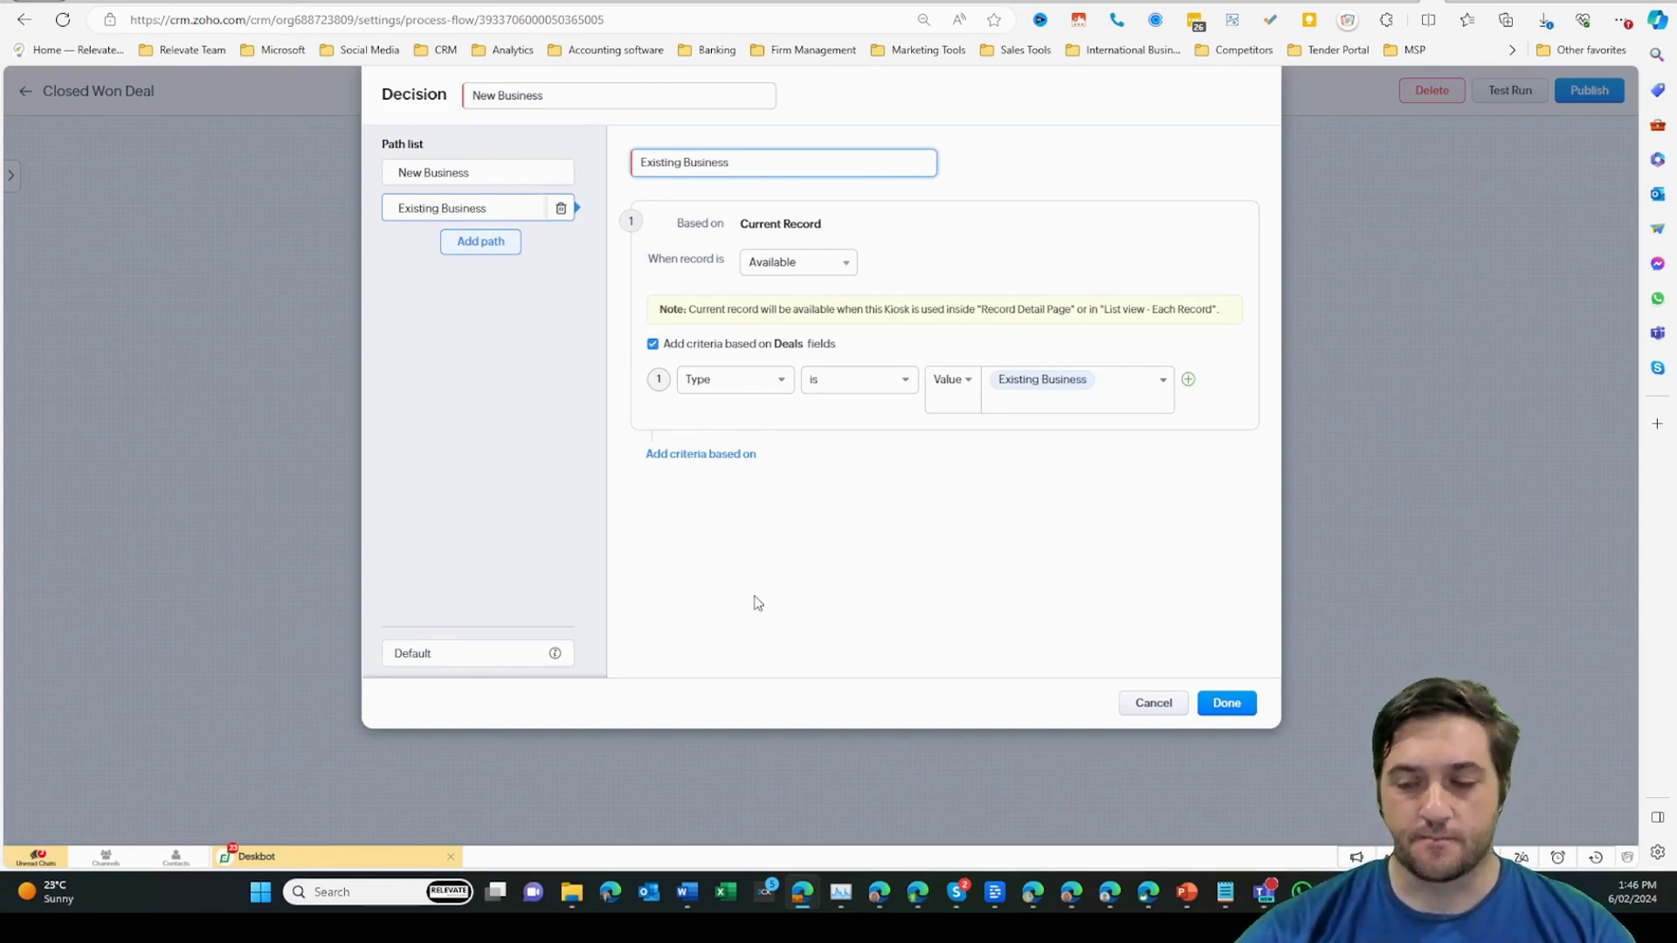
left_click(1226, 703)
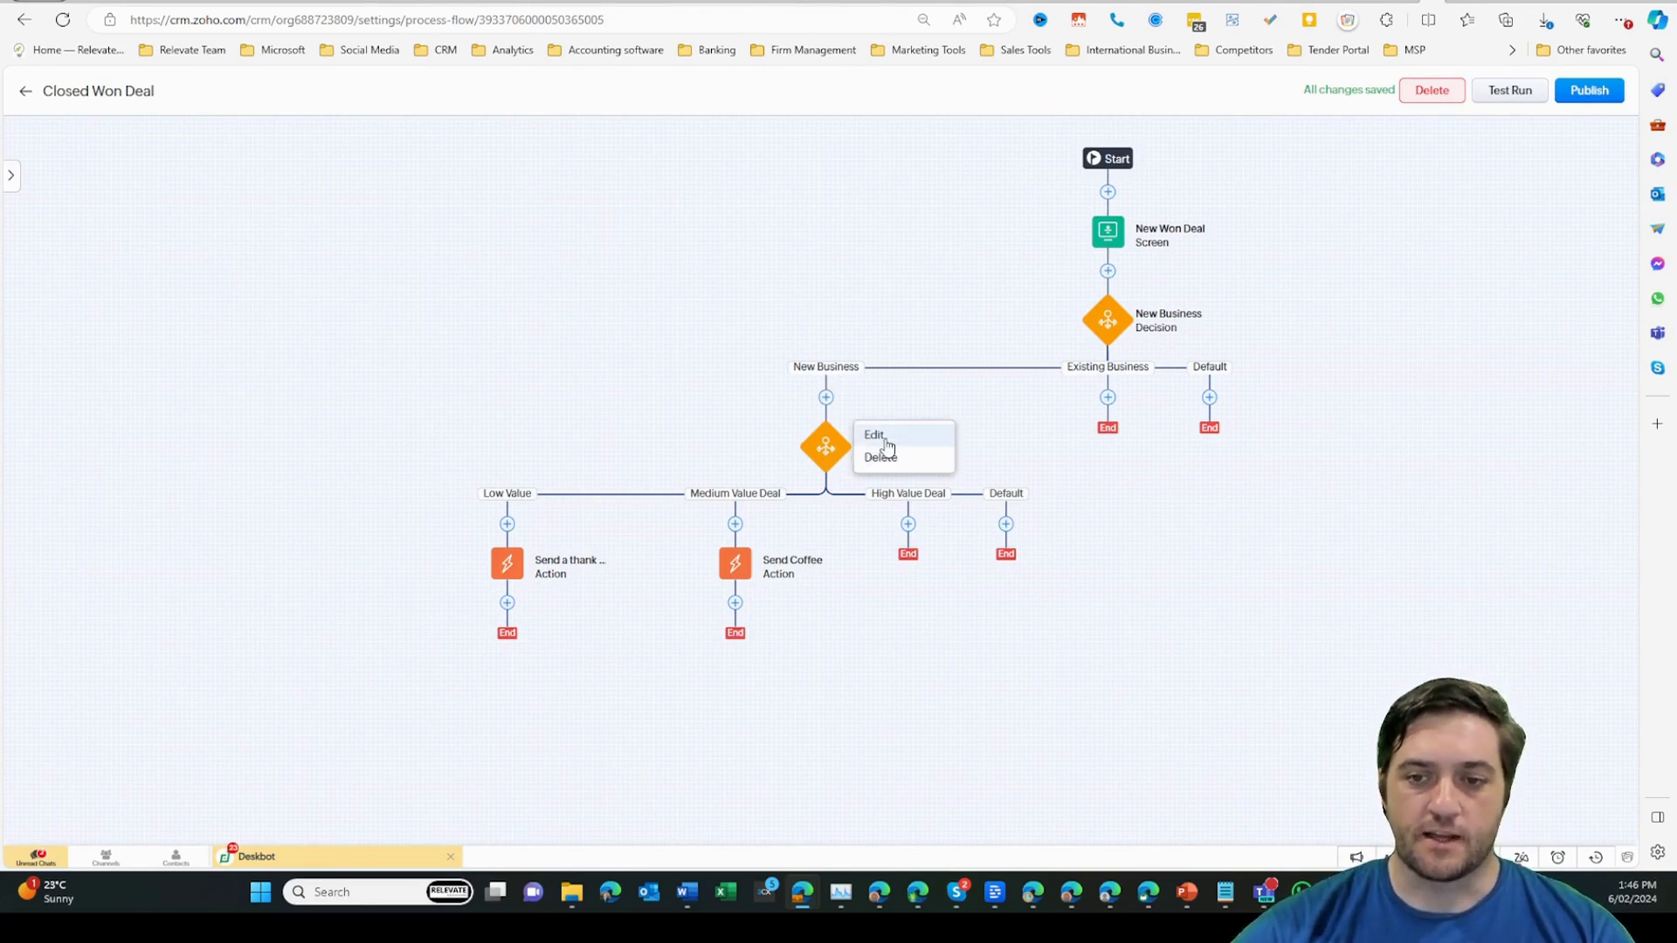
left_click(874, 436)
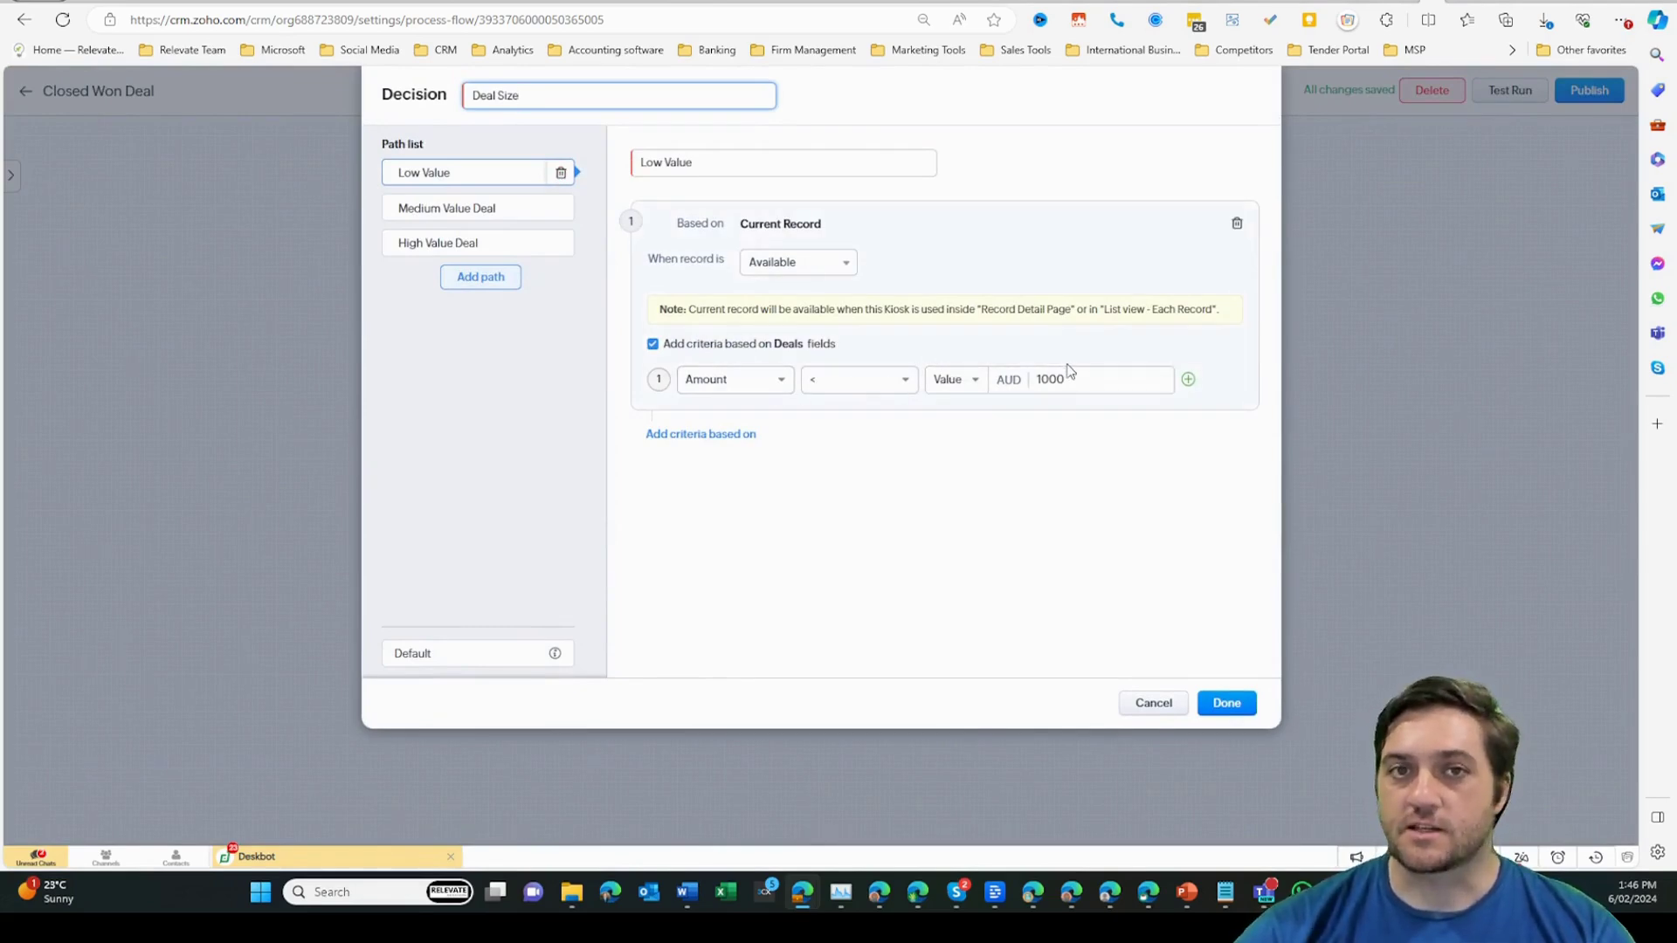
left_click(505, 212)
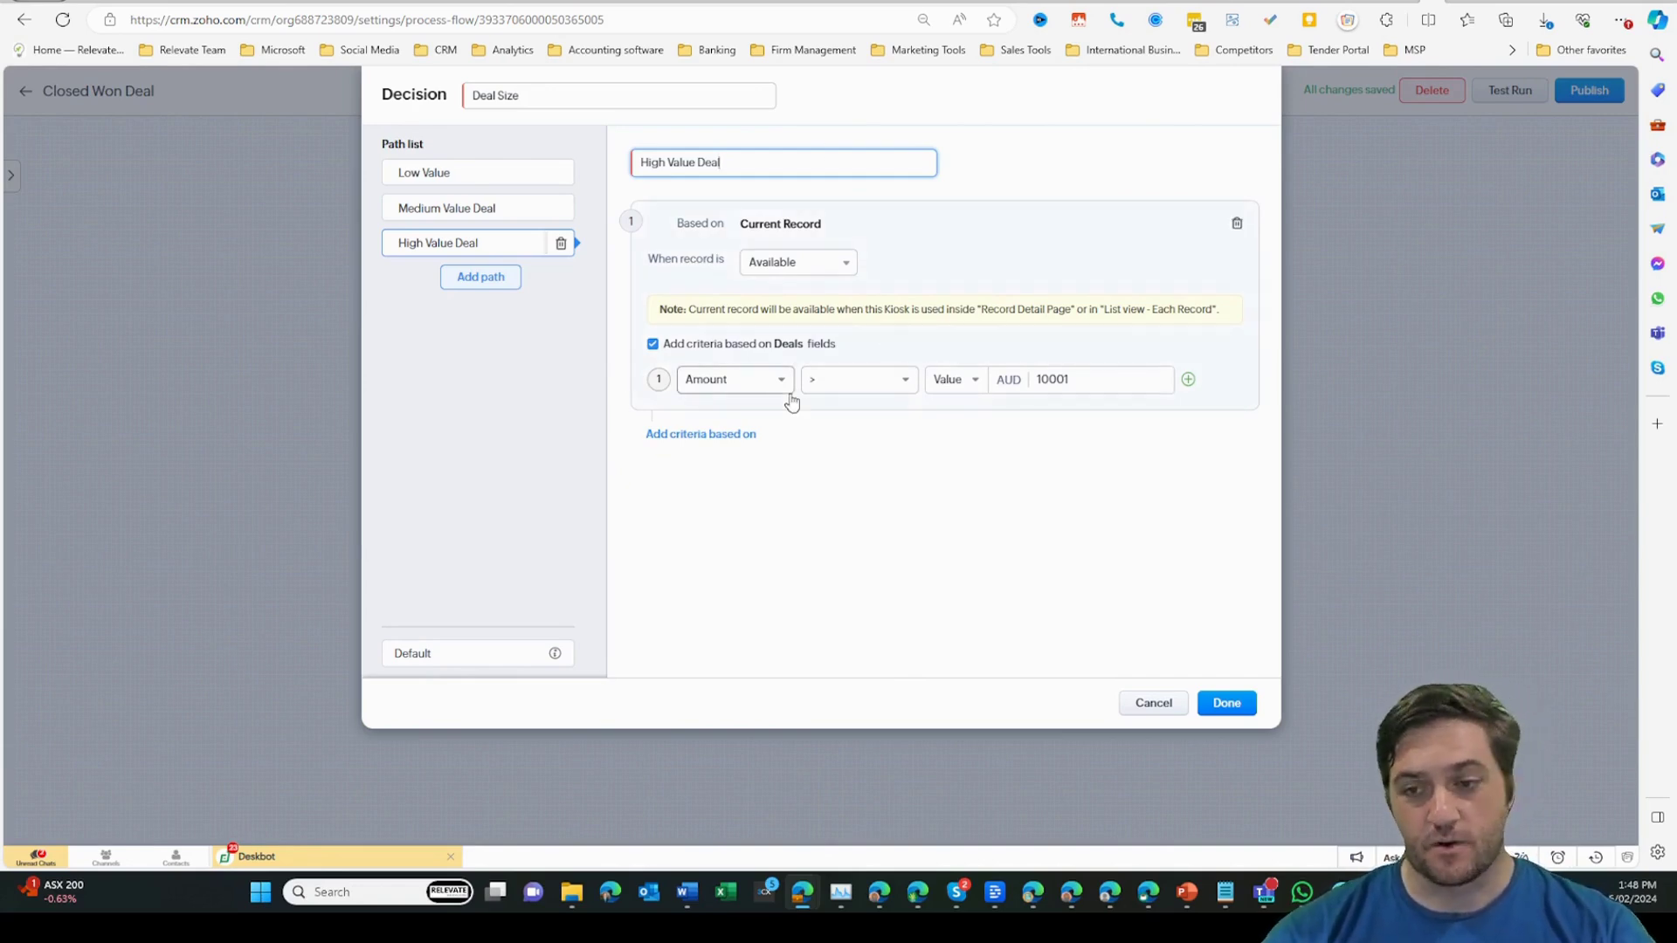
left_click(1226, 703)
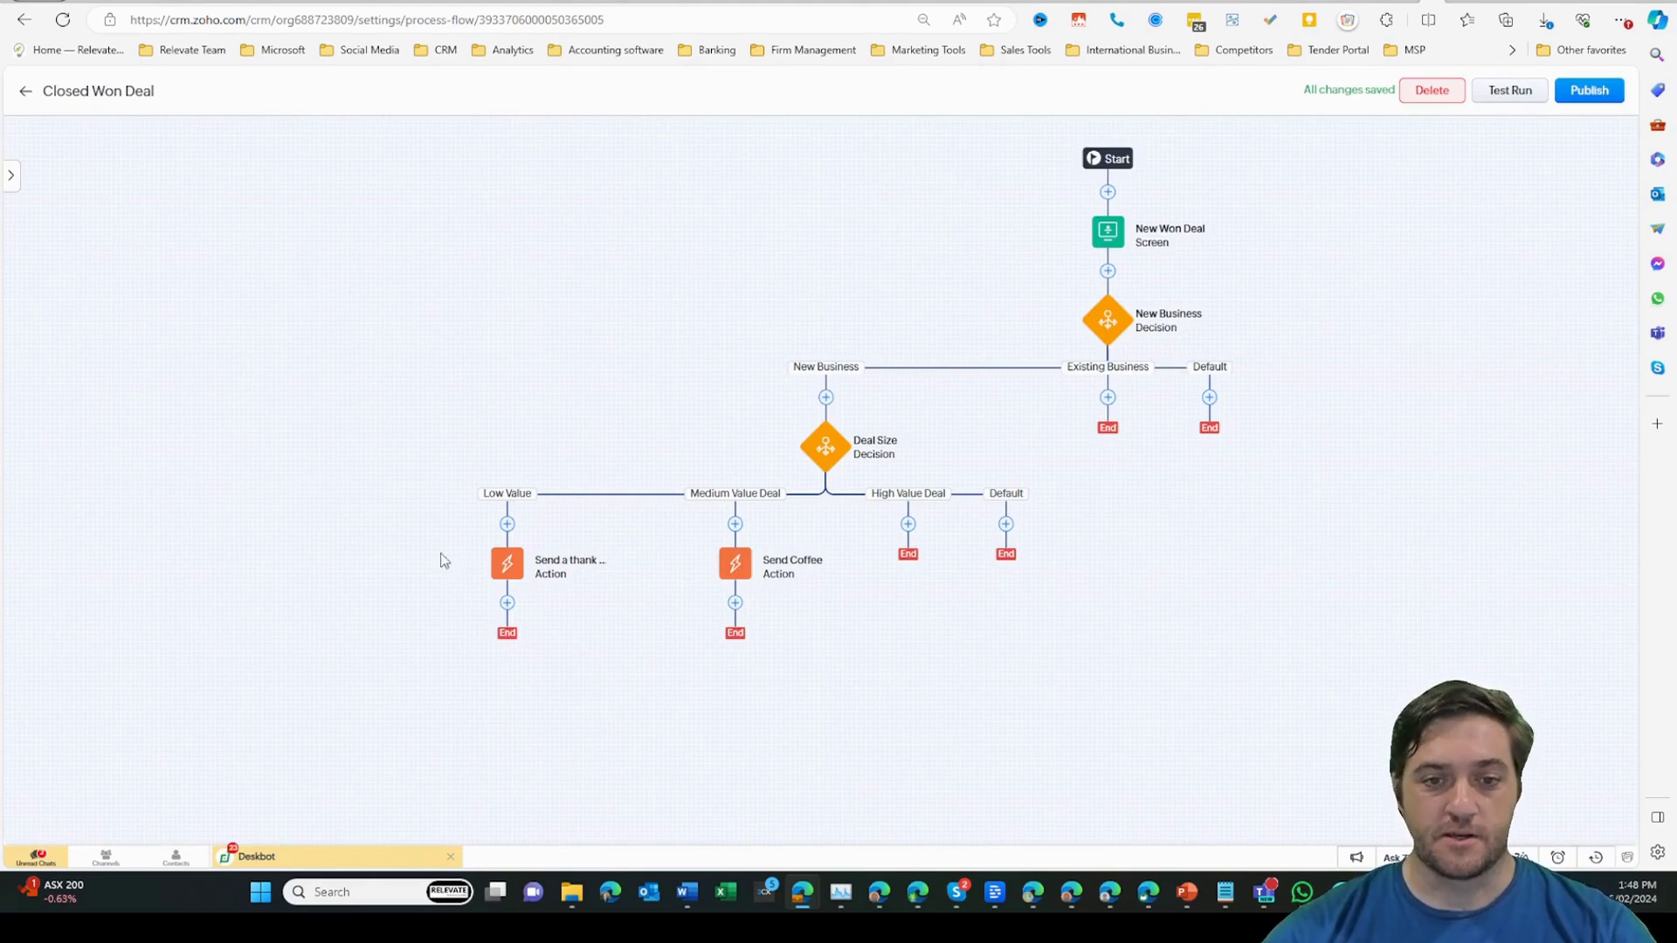
left_click(557, 570)
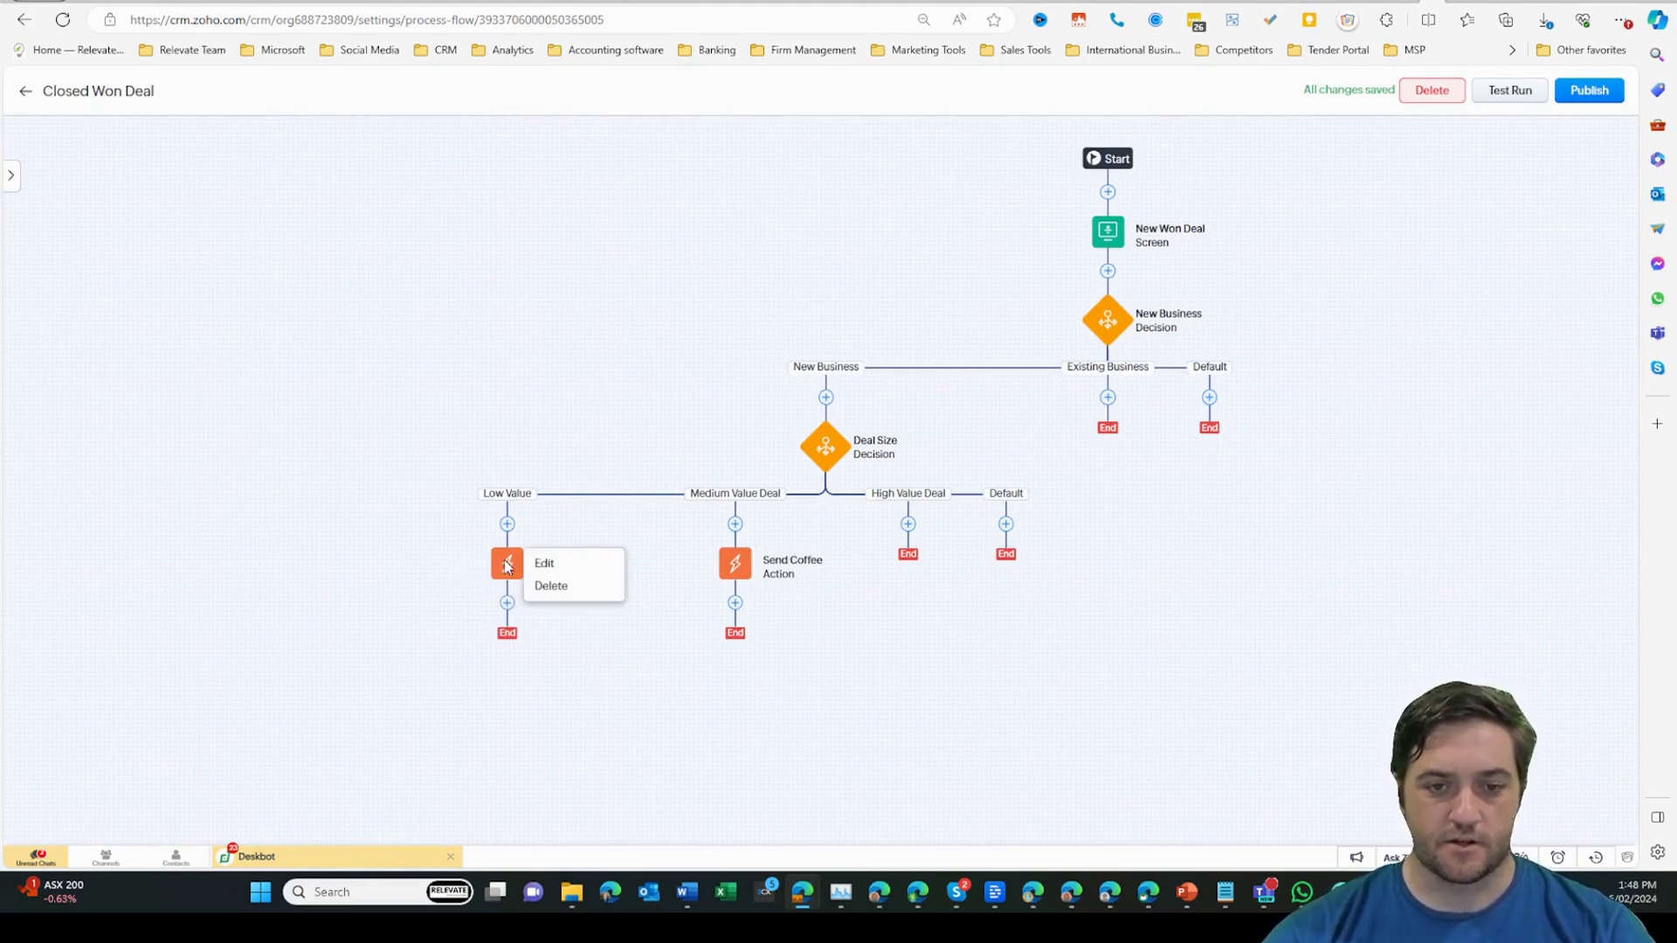
left_click(565, 561)
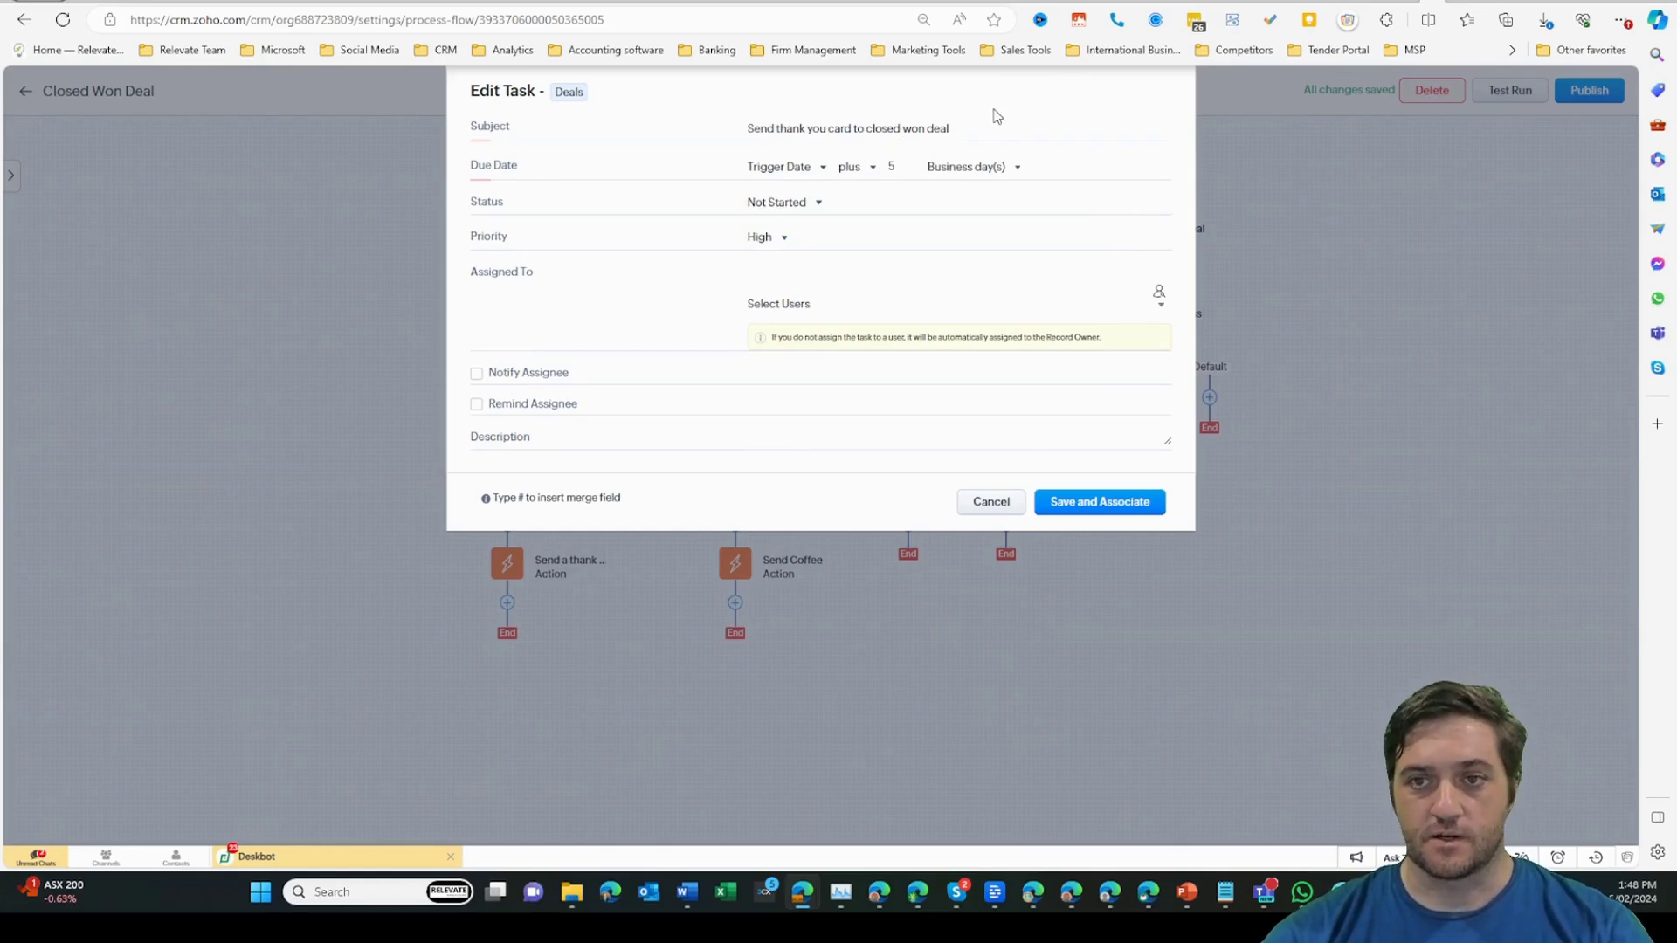
left_click(987, 510)
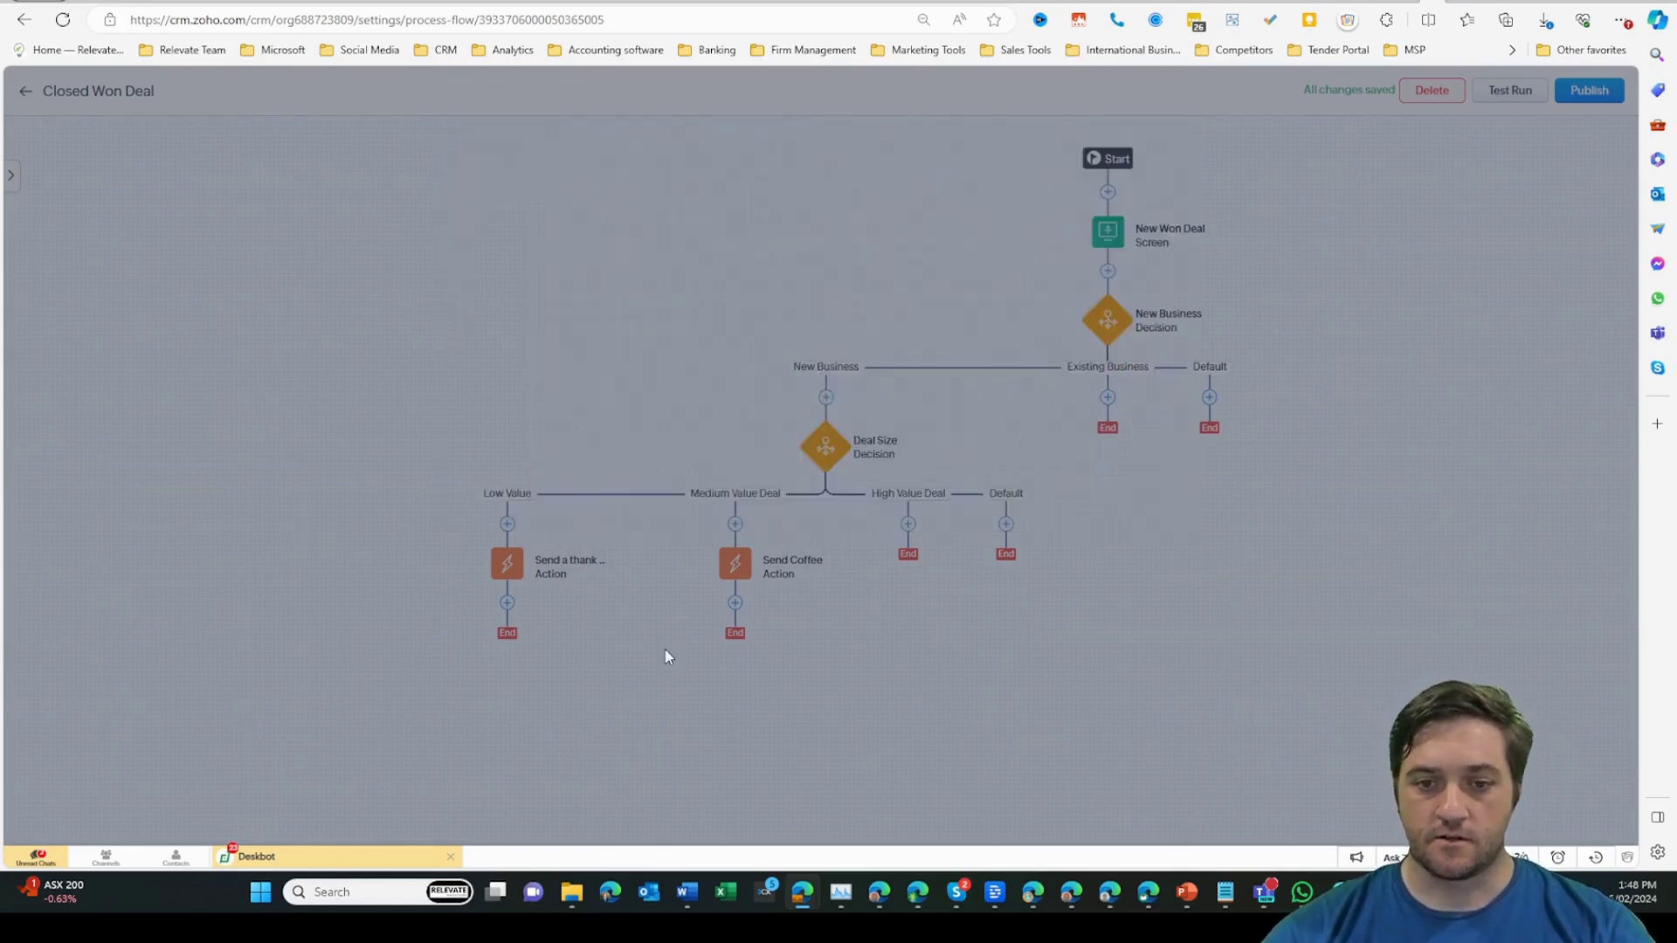
left_click(735, 566)
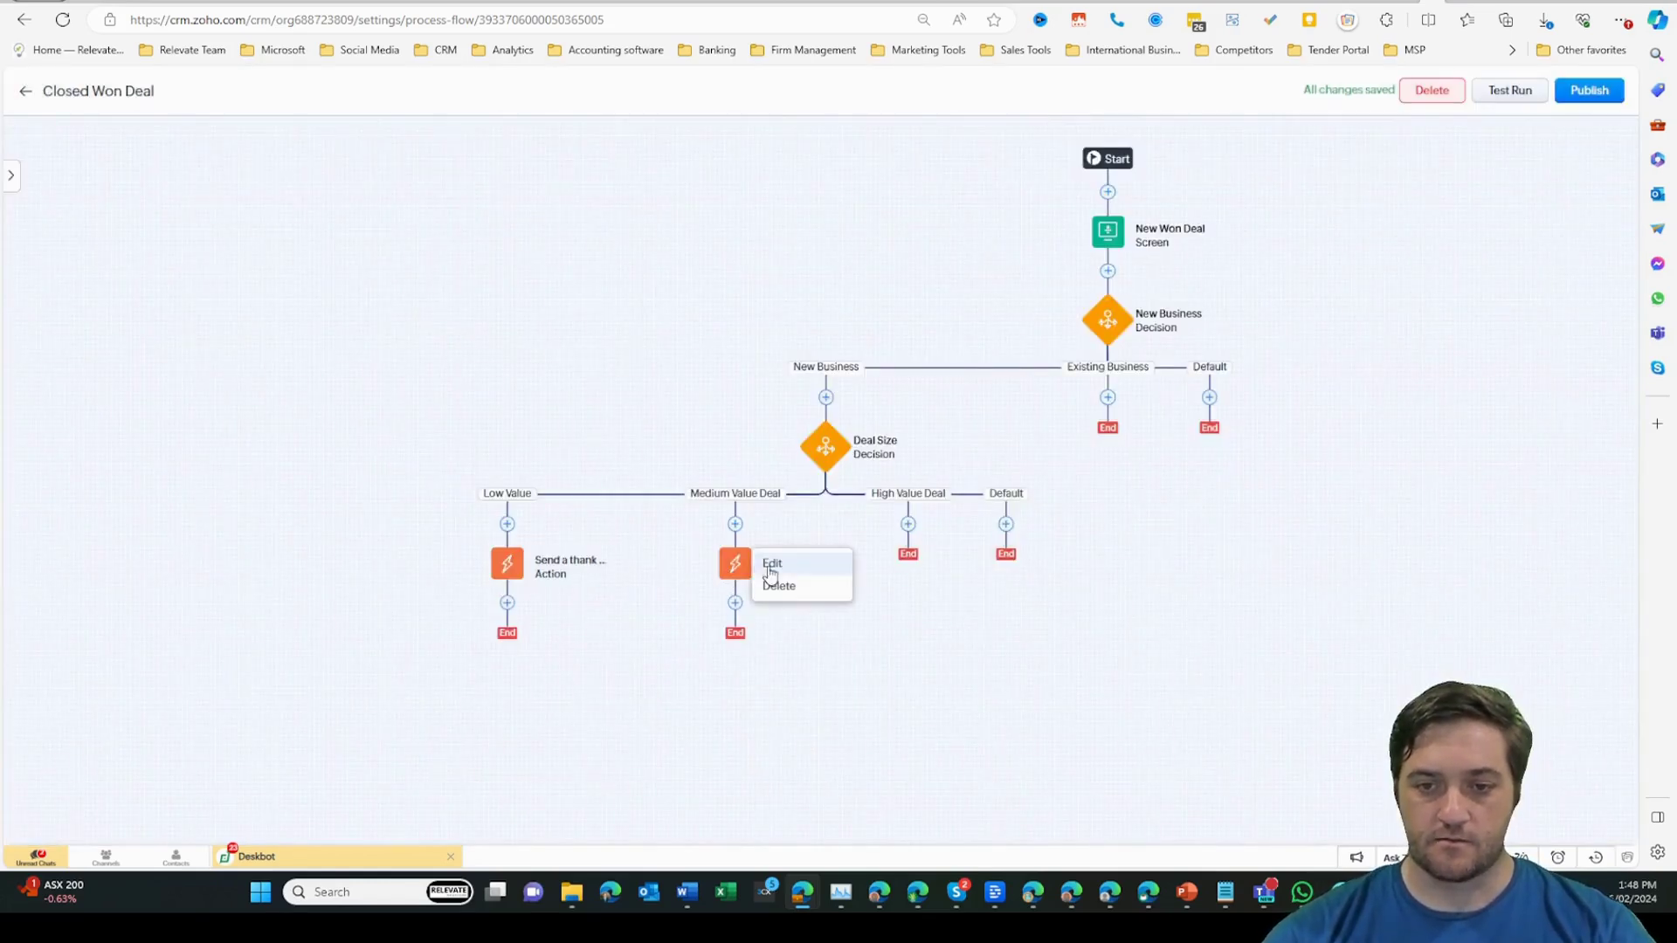
left_click(769, 566)
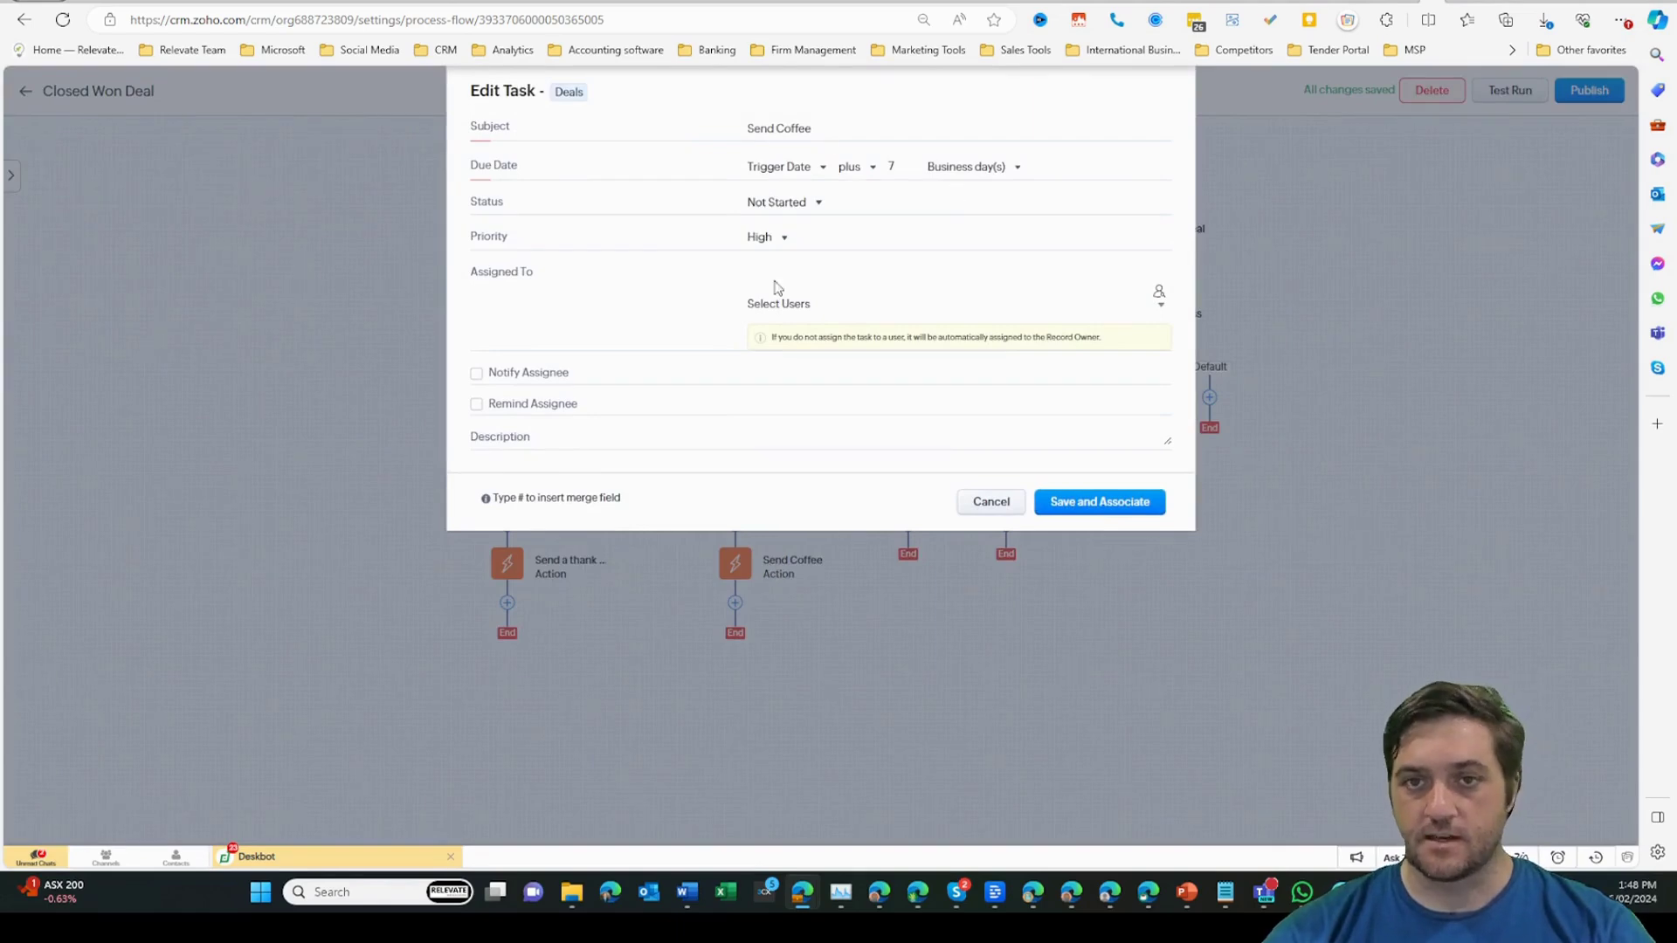
left_click(971, 504)
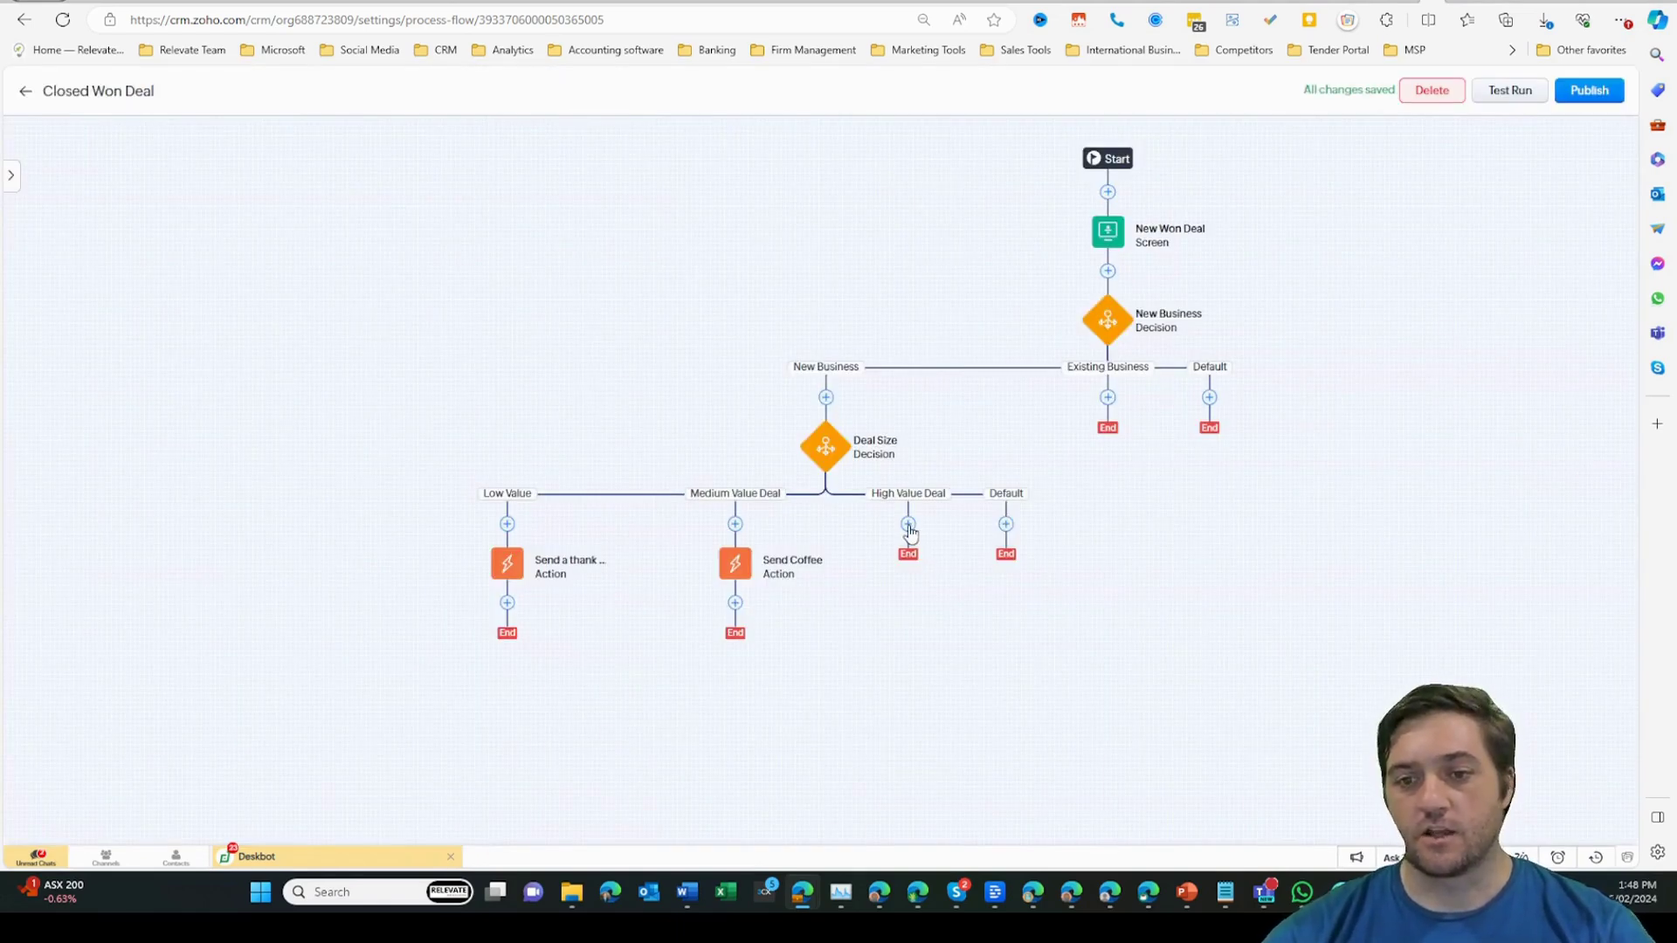
Step: Start a new decision under the High Value Deal branch, then discard it
left_click(908, 525)
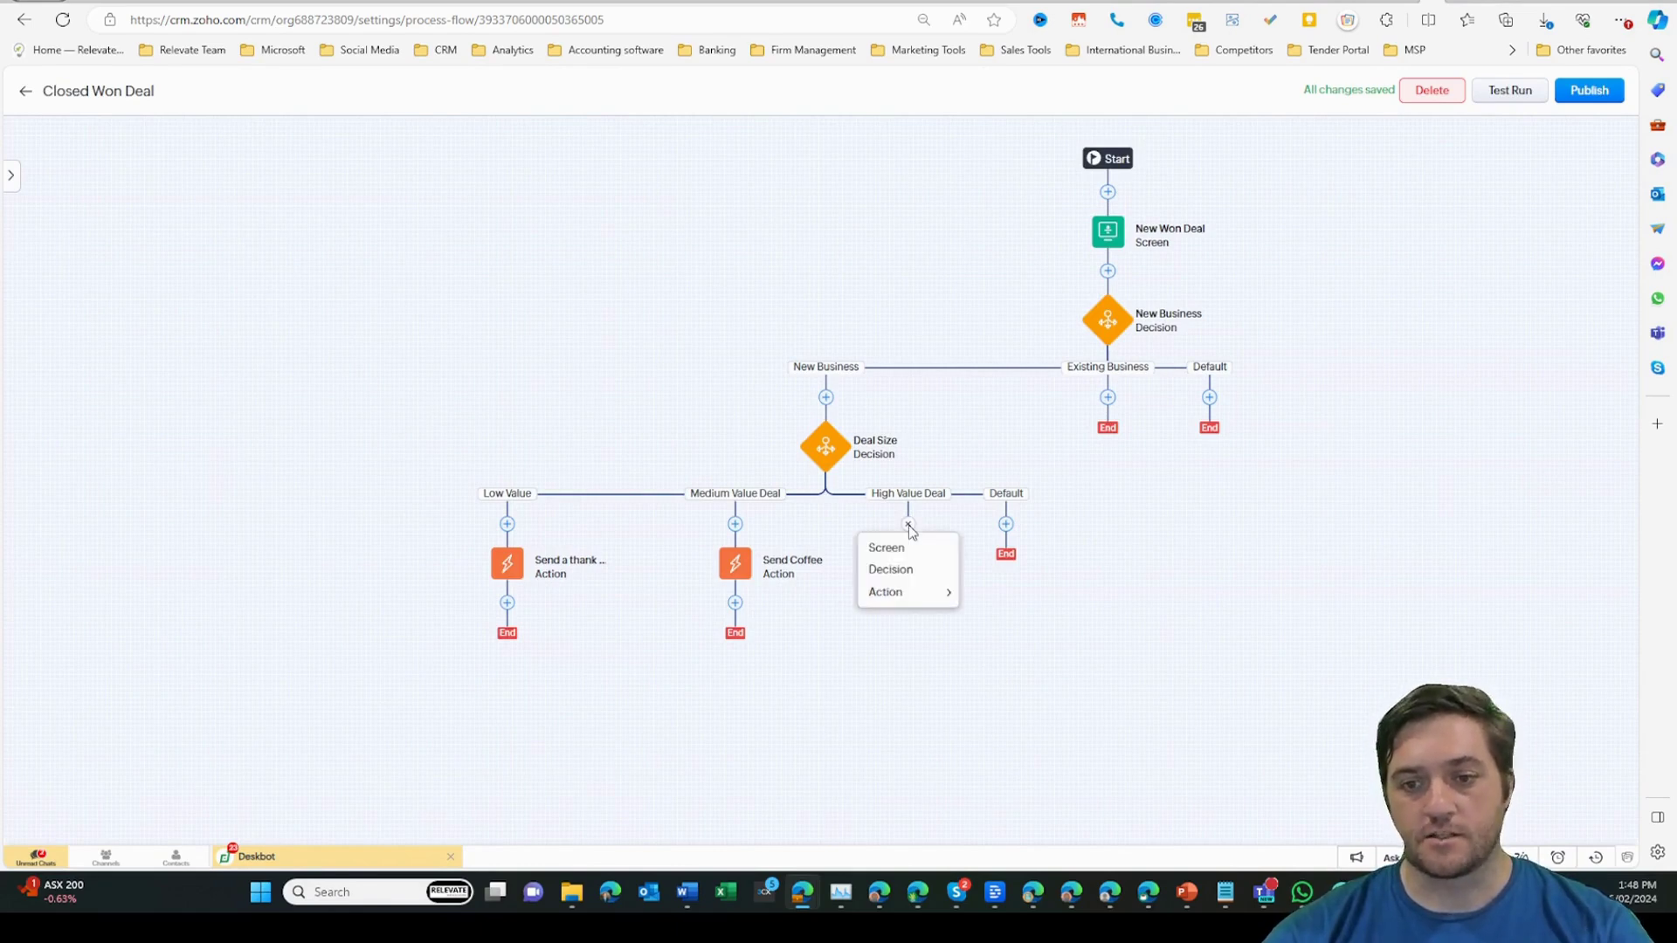
left_click(900, 573)
left_click(1131, 704)
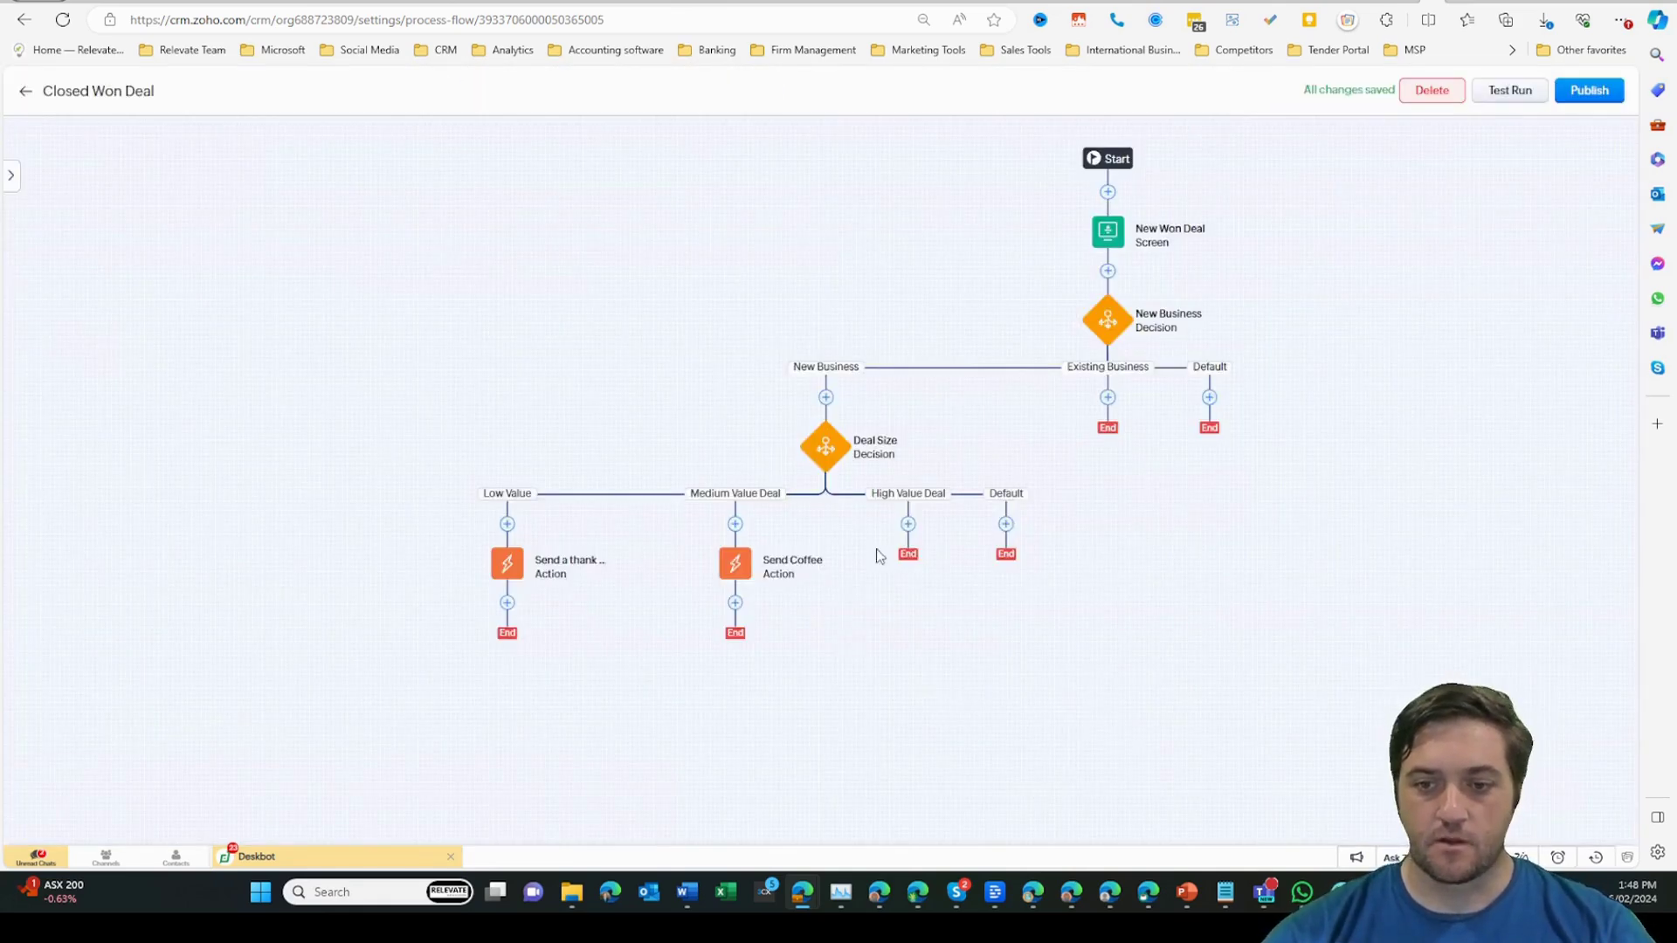
Step: Review the add-step choices under High Value Deal, then the Action types after Send Coffee
left_click(909, 524)
mouse_move(904, 598)
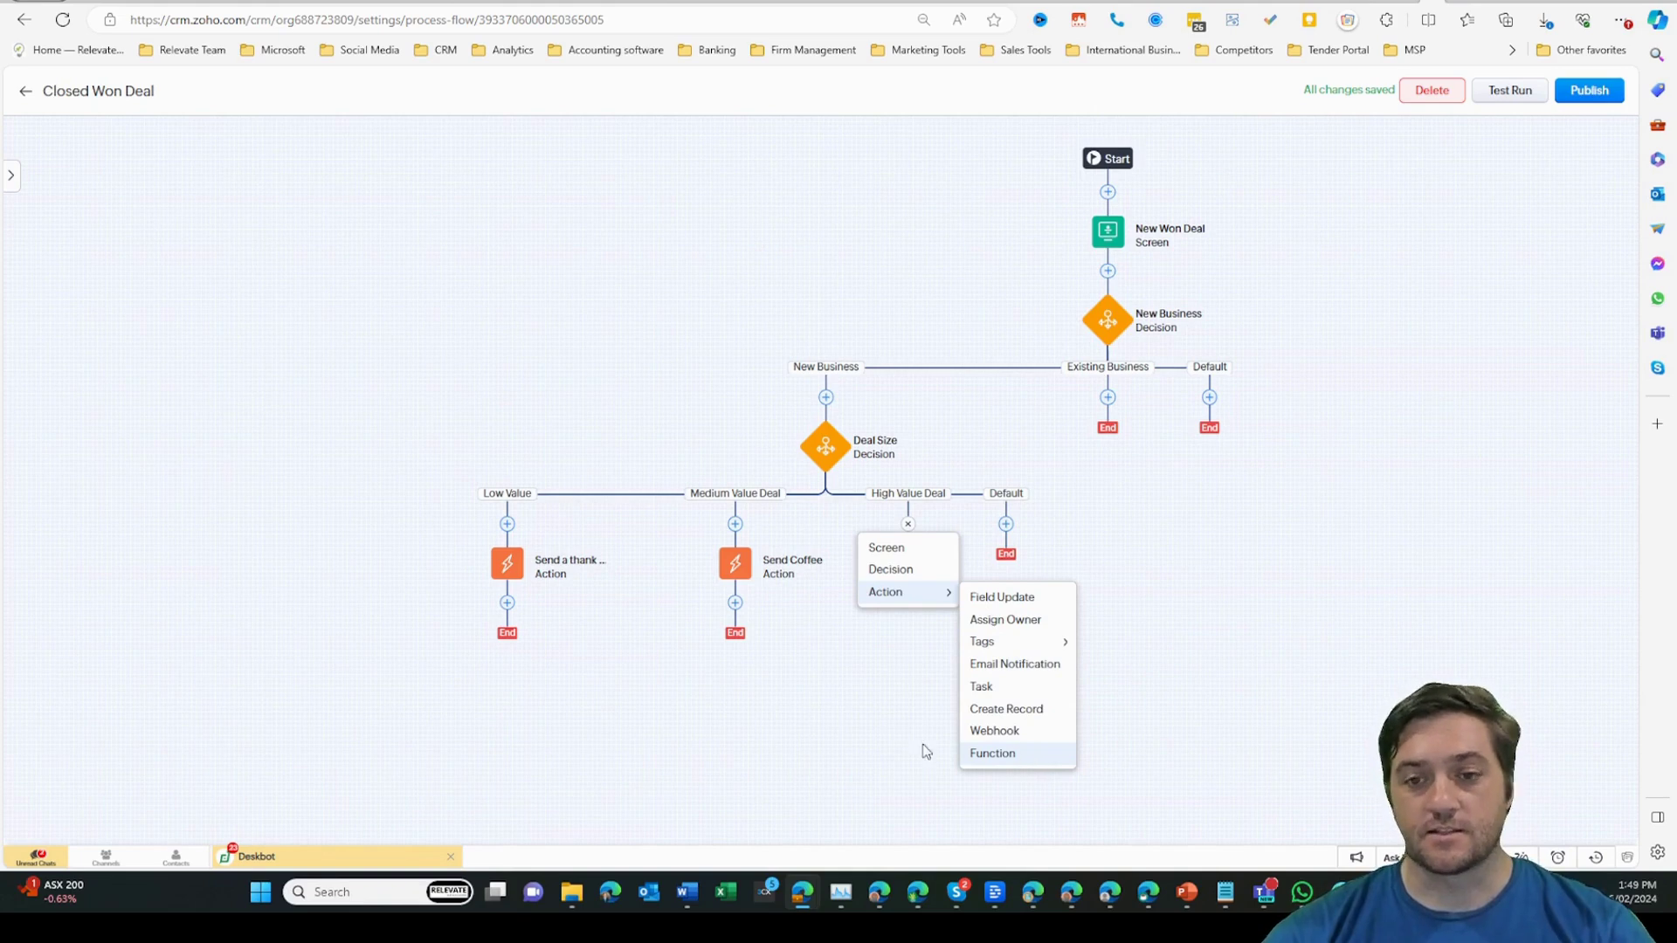
left_click(760, 611)
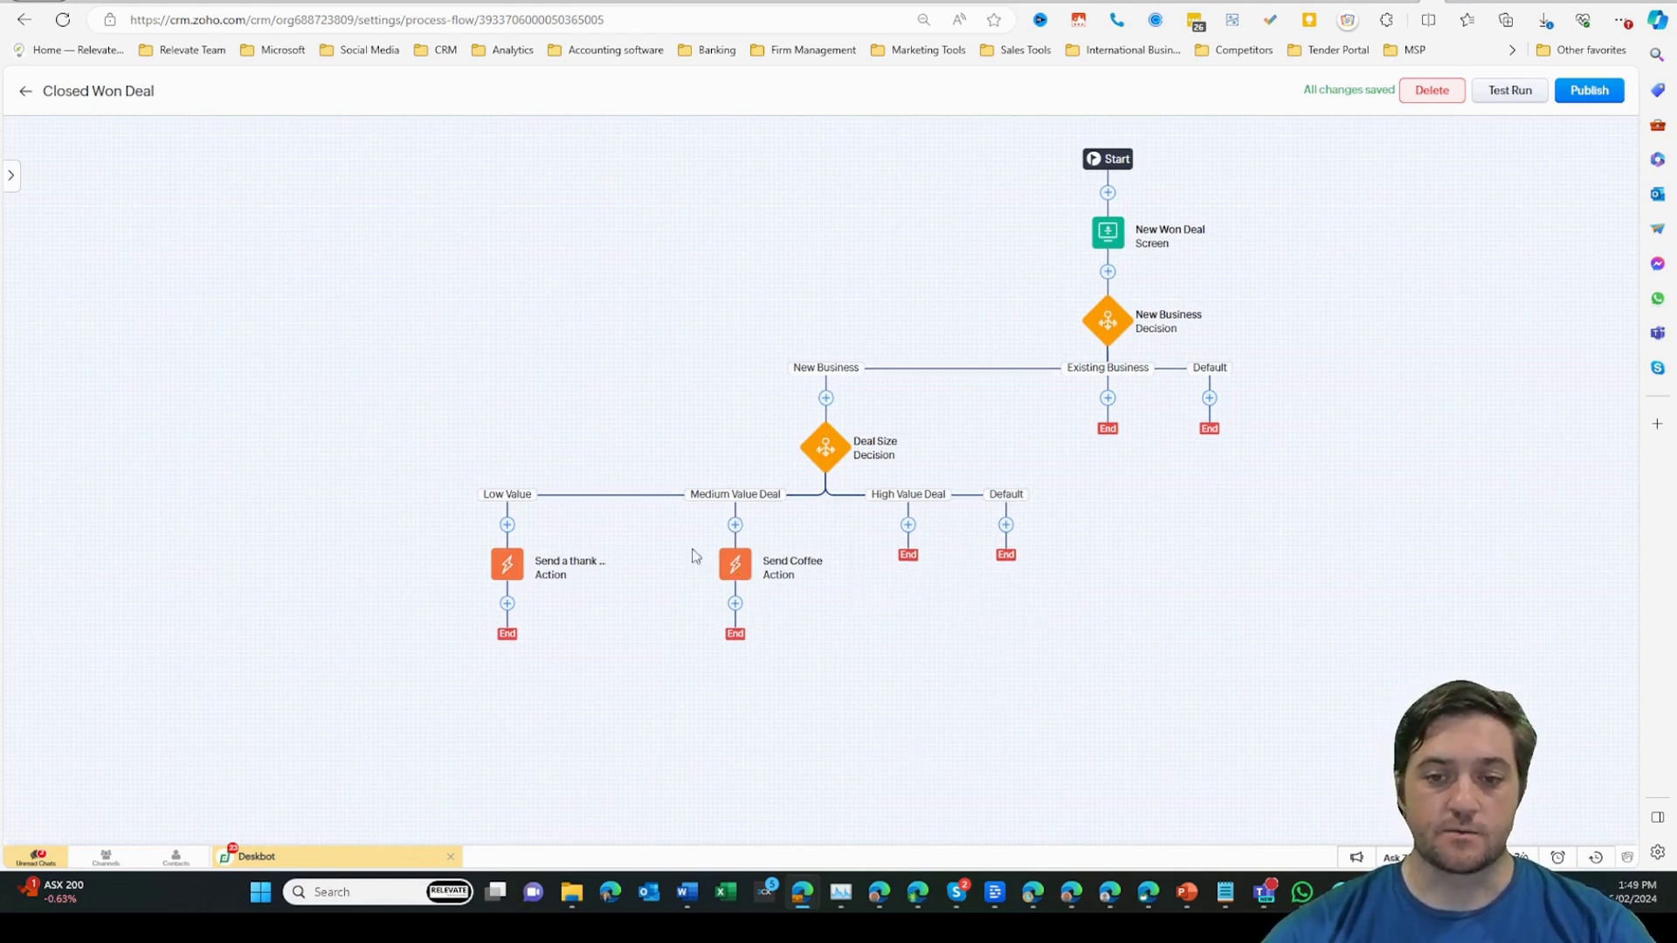
left_click(735, 603)
mouse_move(734, 672)
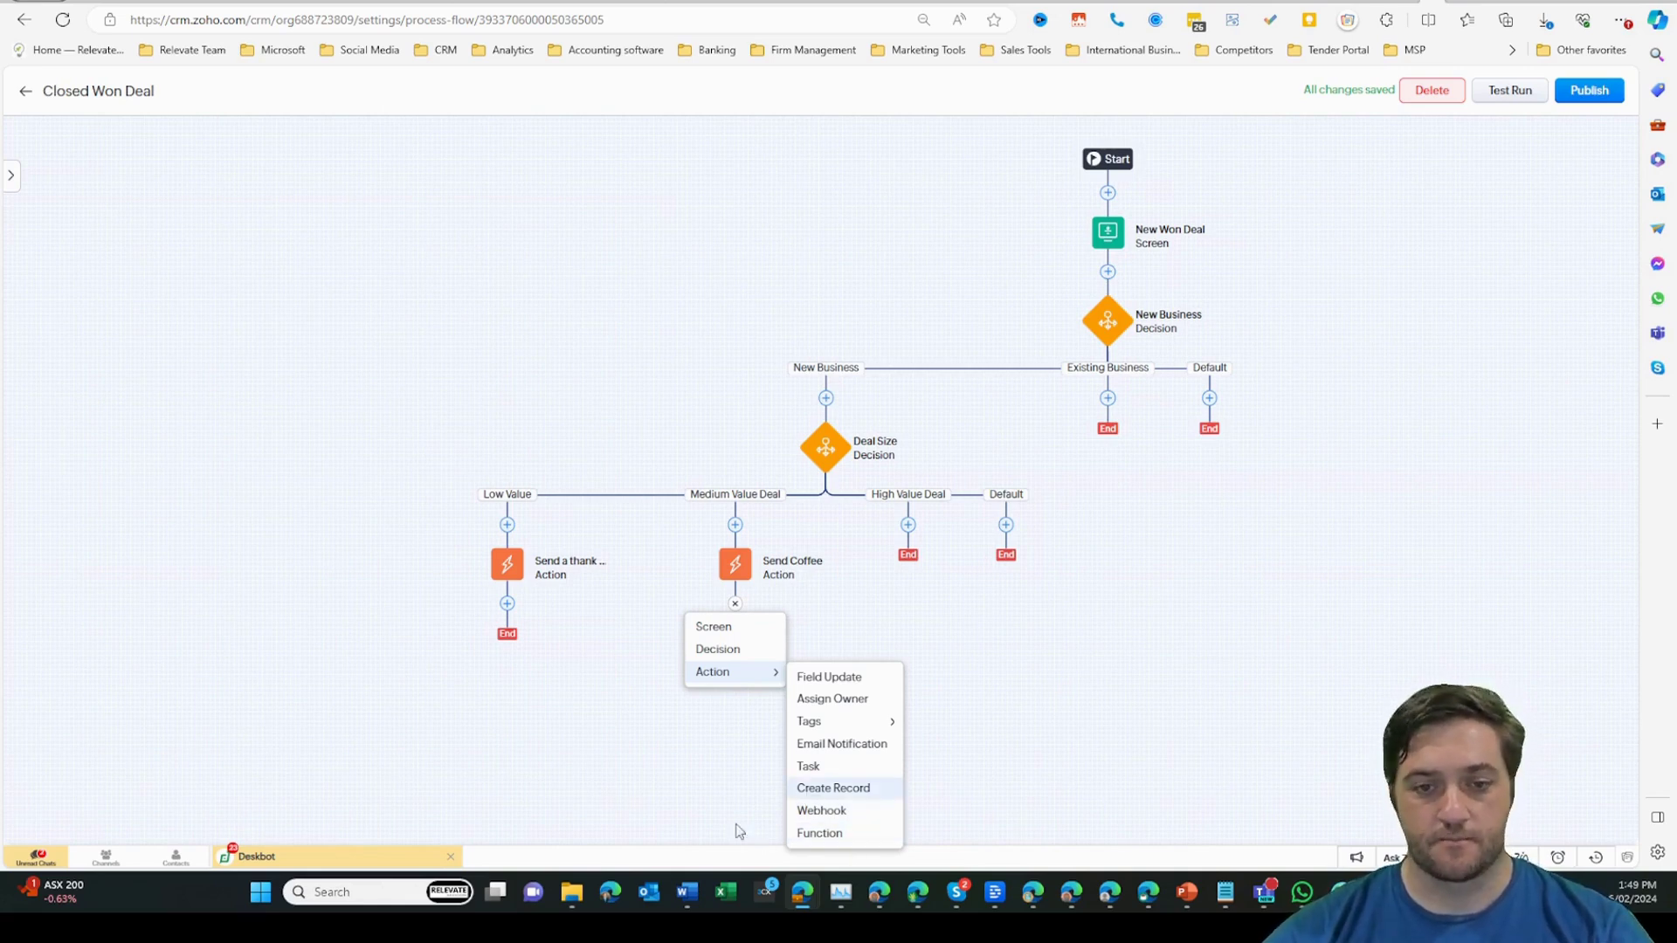
Step: Inspect Send Coffee's Edit/Delete options and the step choices after it, dismissing them unchanged
left_click(448, 262)
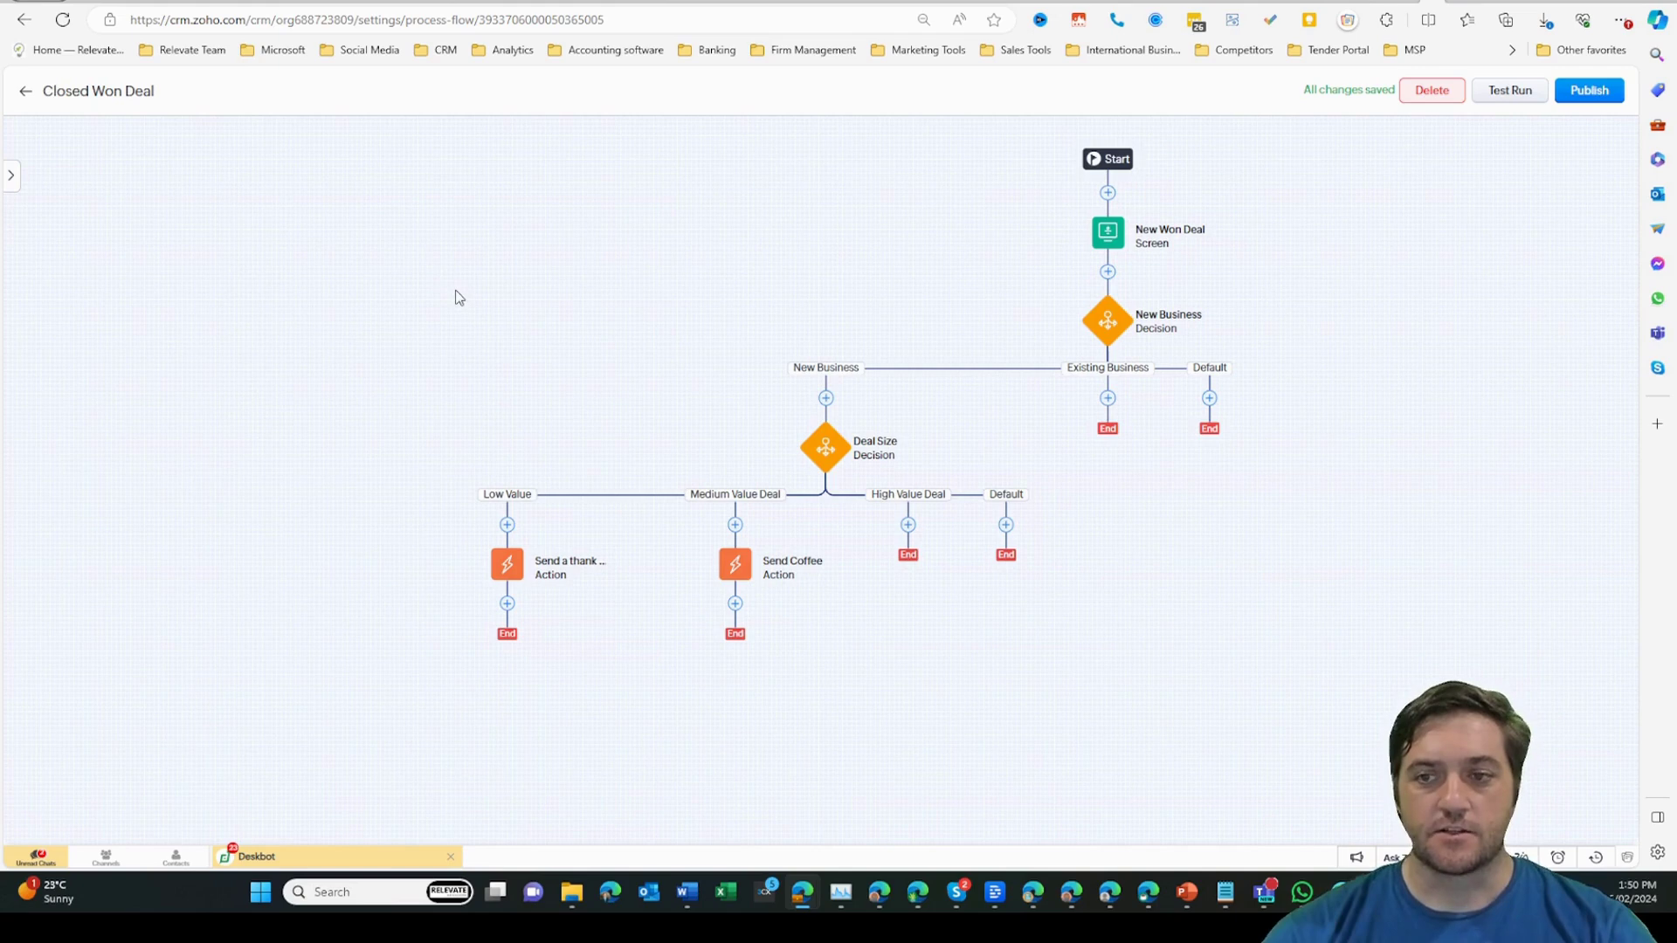
left_click(740, 573)
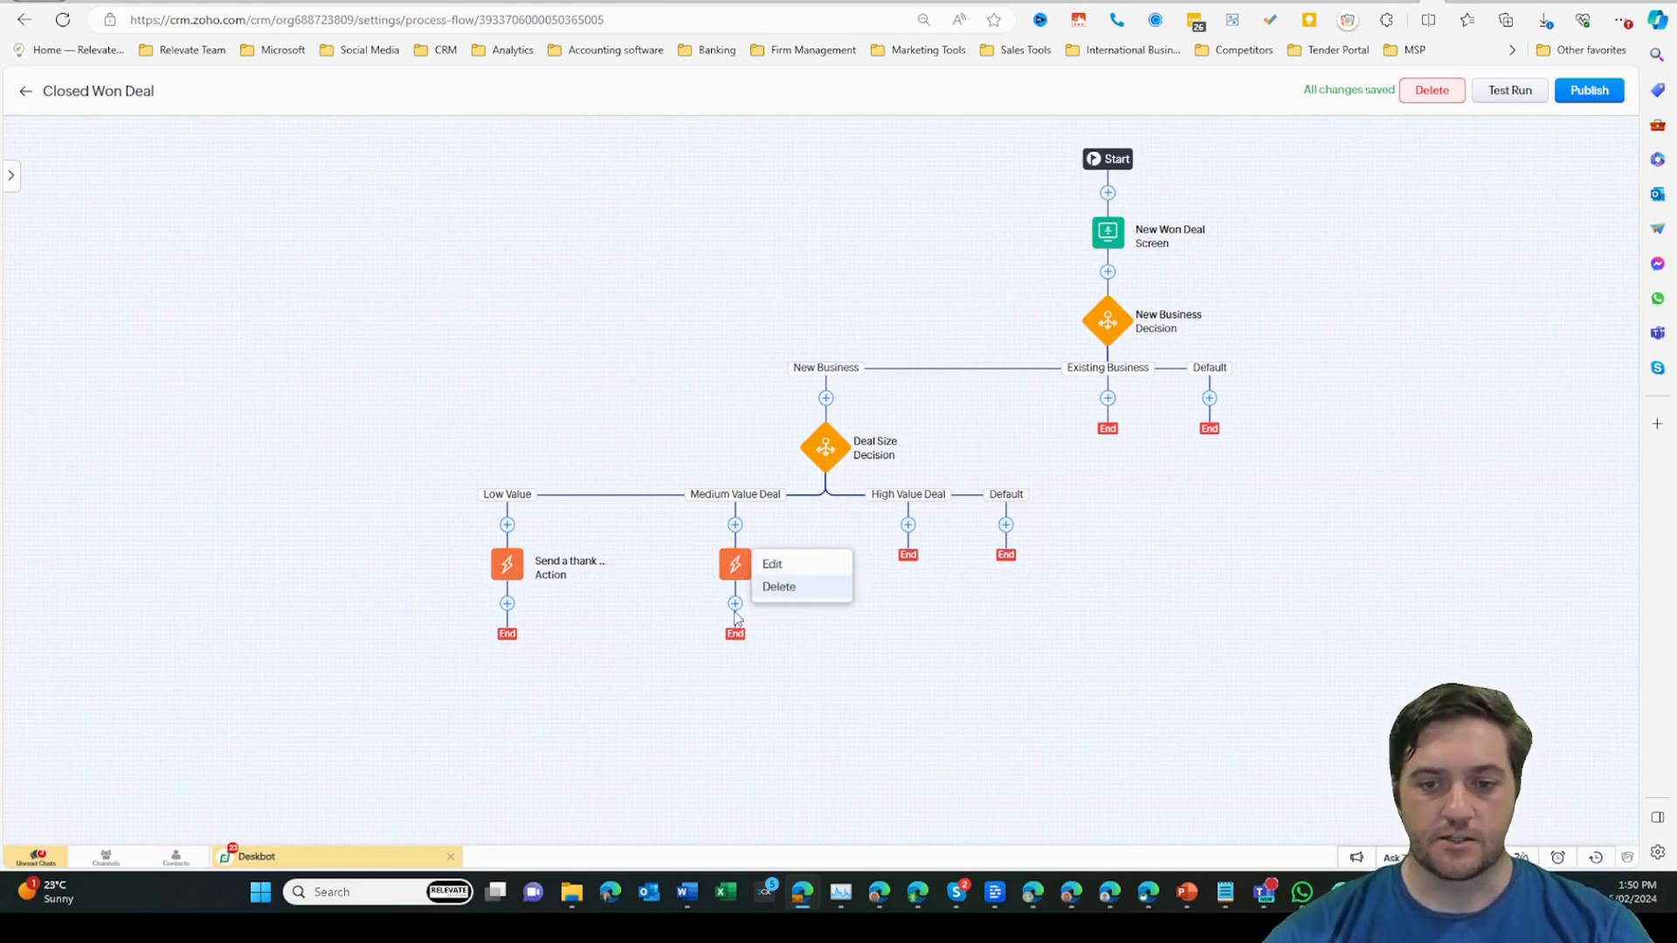
left_click(735, 604)
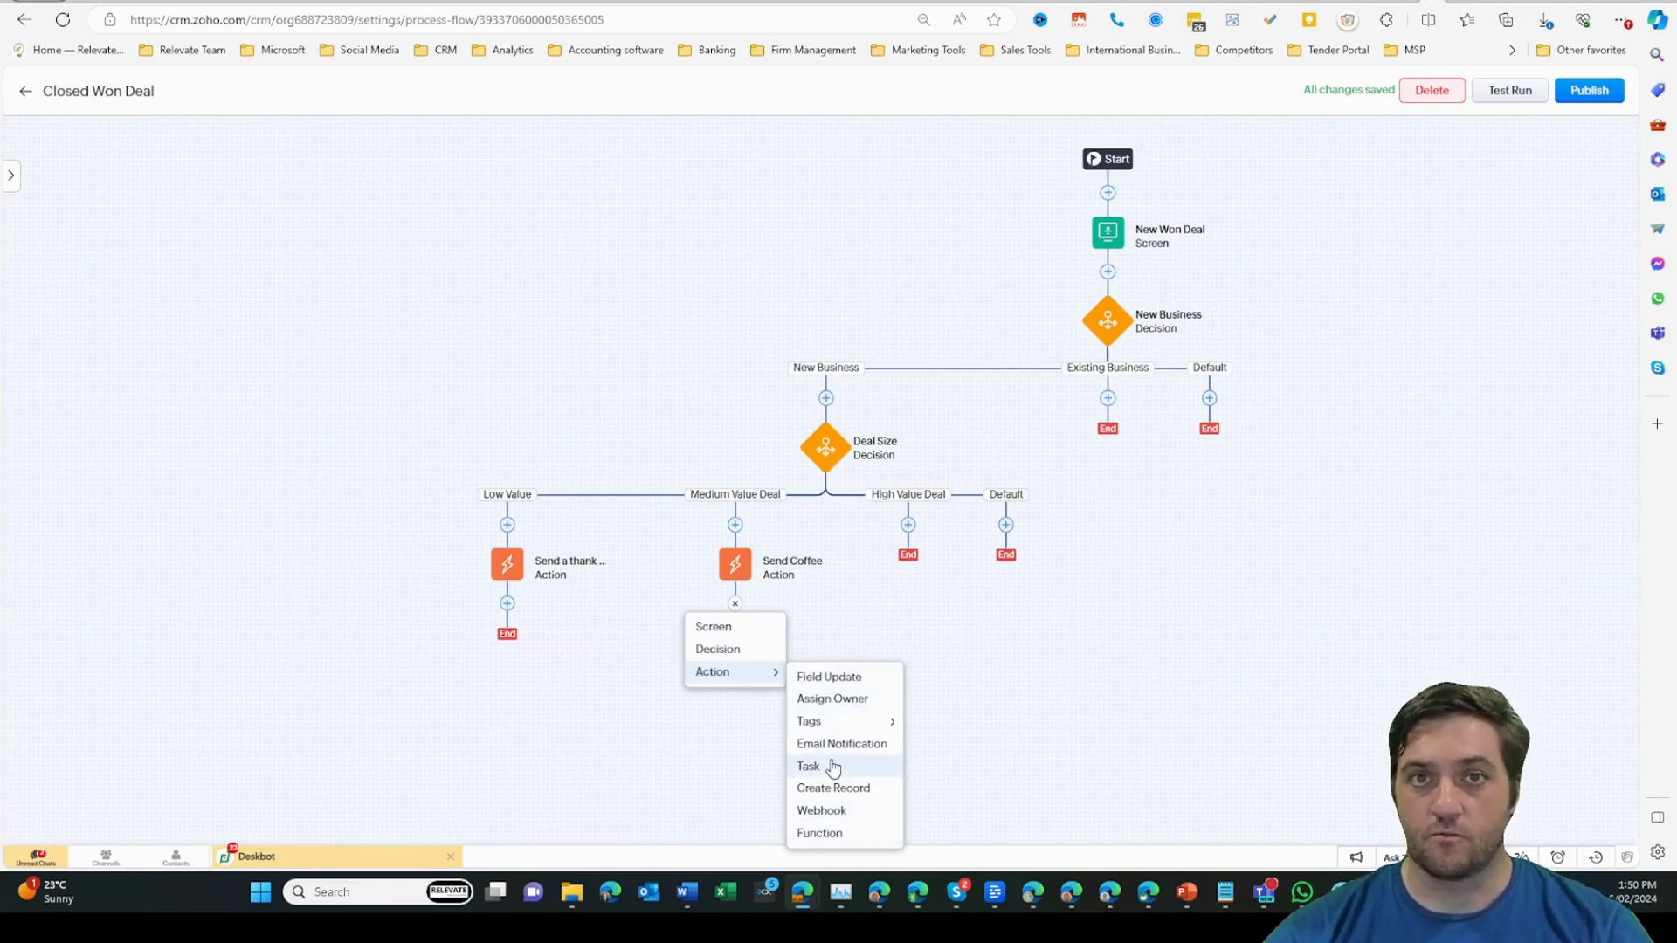
left_click(1167, 663)
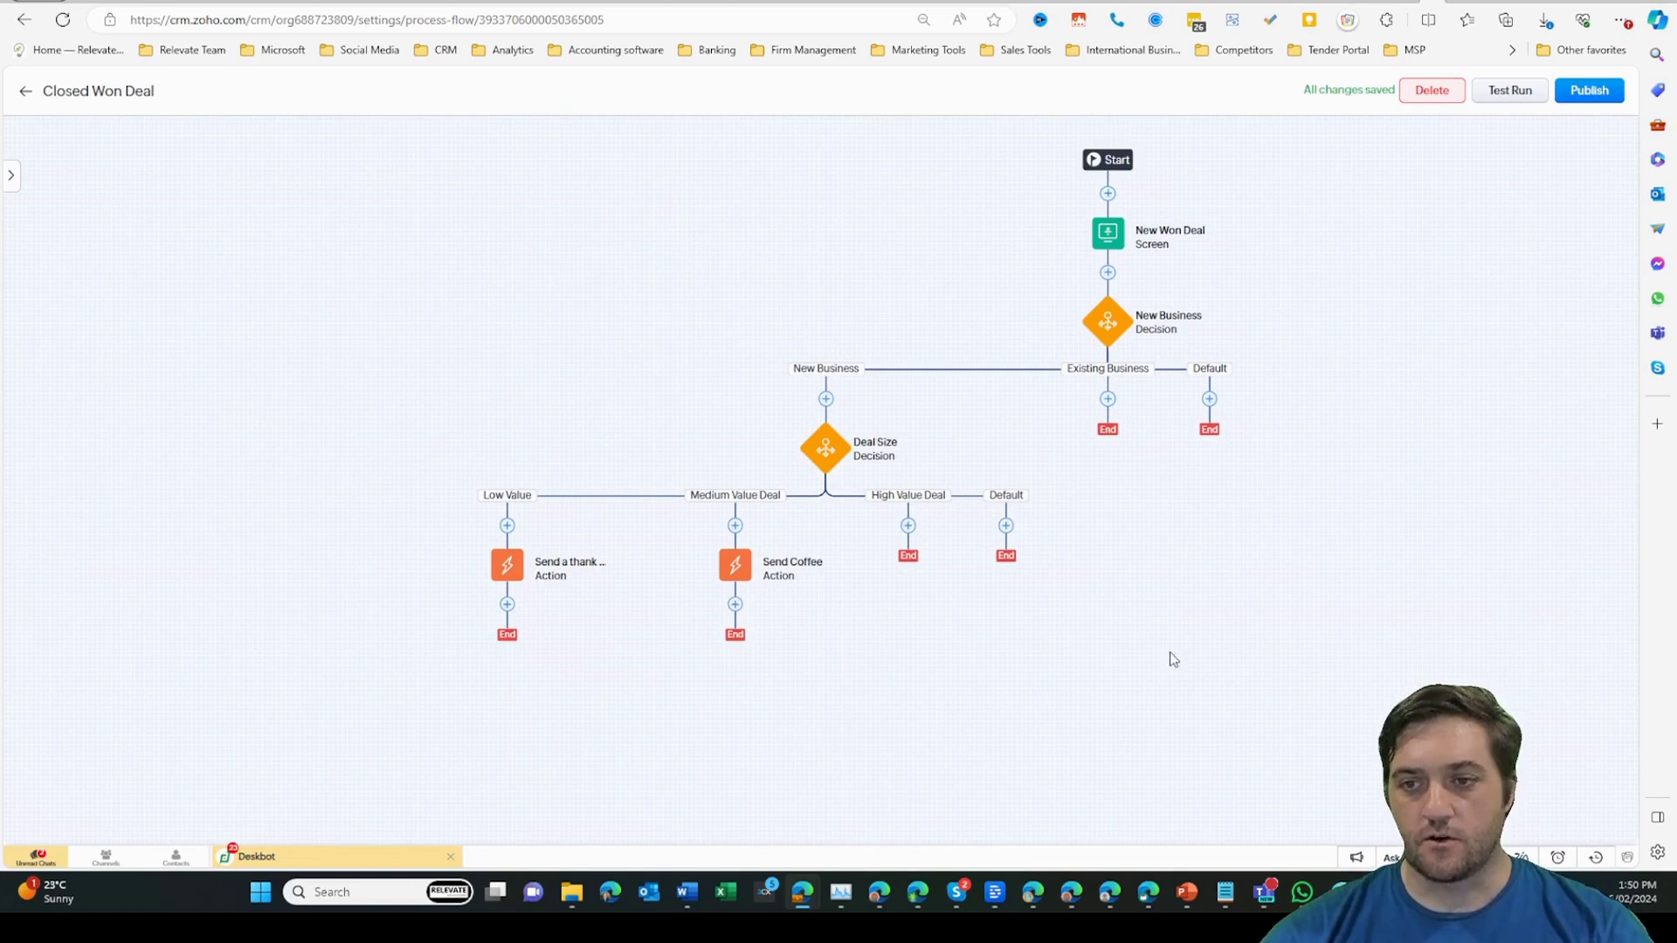